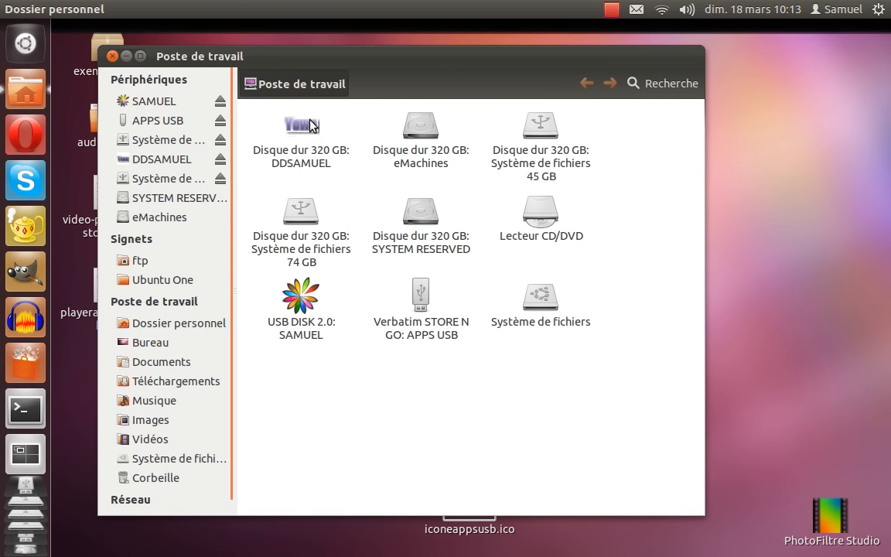
Examine the icons of the drives in Poste de travail, including DDSAMUEL, USB DISK 2.0, SYSTEM RESERVED and Lecteur CD/DVD
left_click(288, 299)
left_click(303, 134)
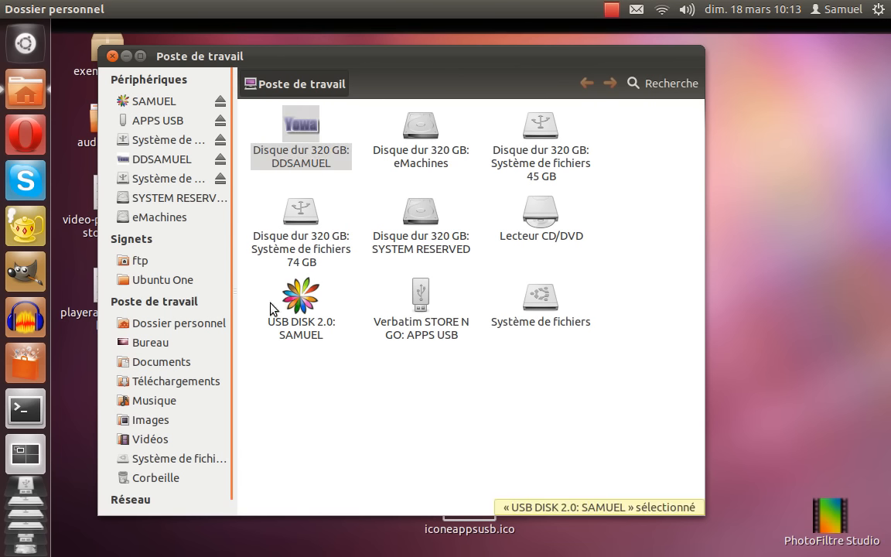
left_click(289, 303)
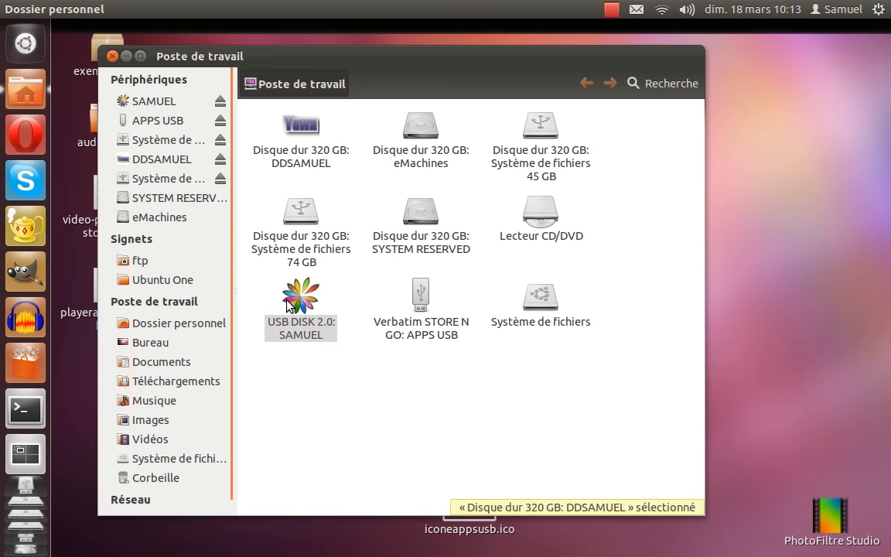
left_click(407, 236)
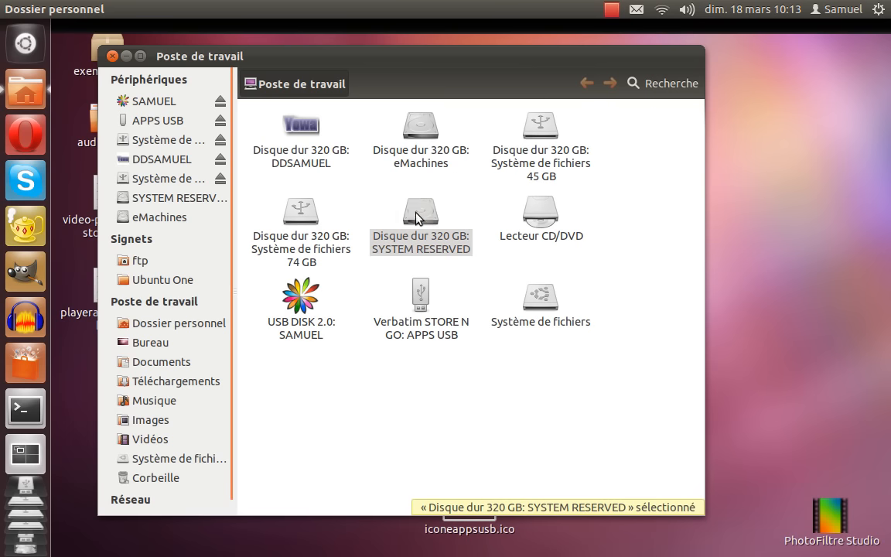
left_click(542, 226)
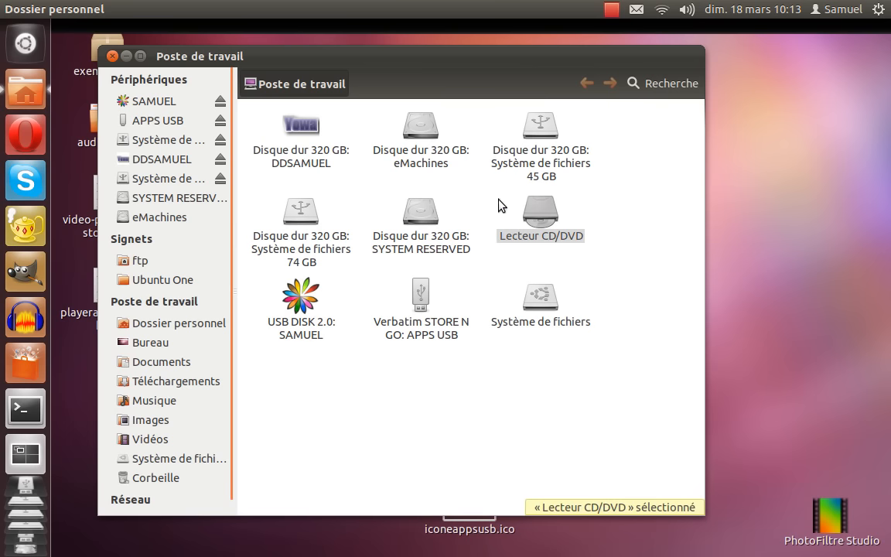
left_click(539, 120)
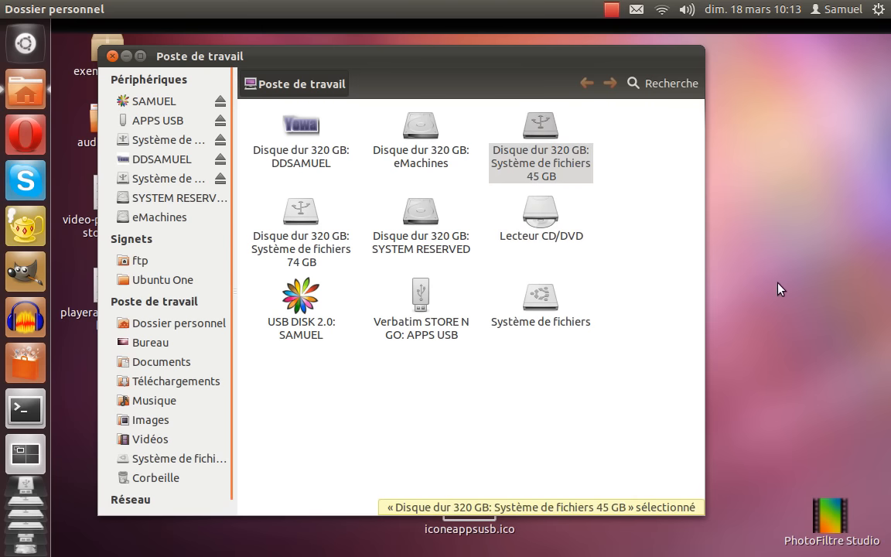
left_click(471, 415)
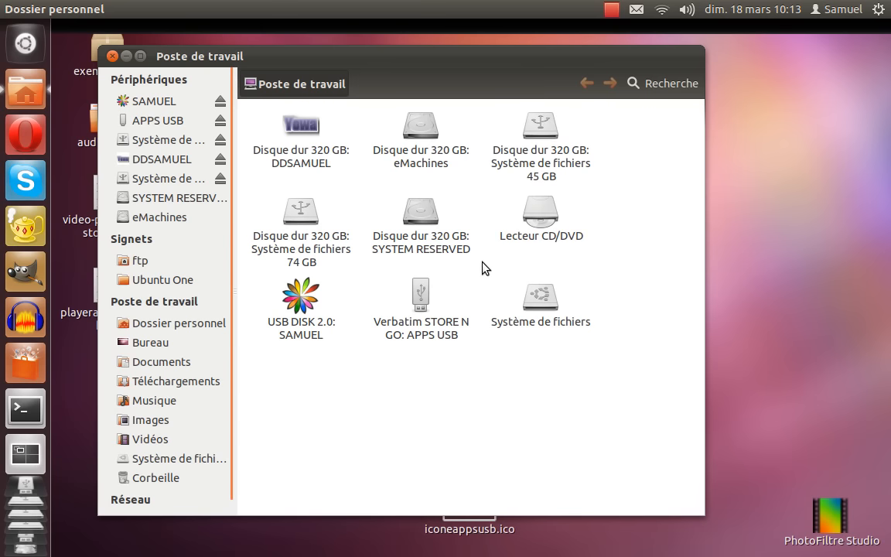
left_click_drag(404, 69, 417, 70)
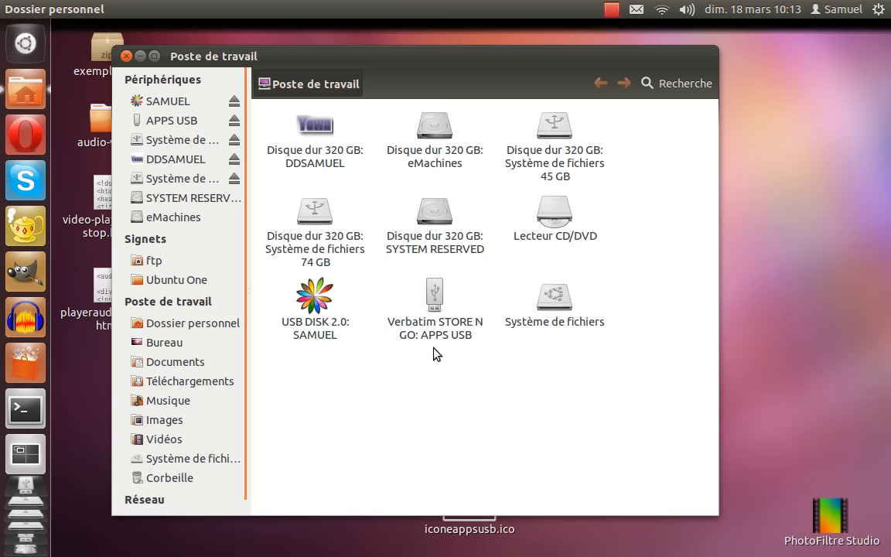
left_click_drag(298, 52, 310, 44)
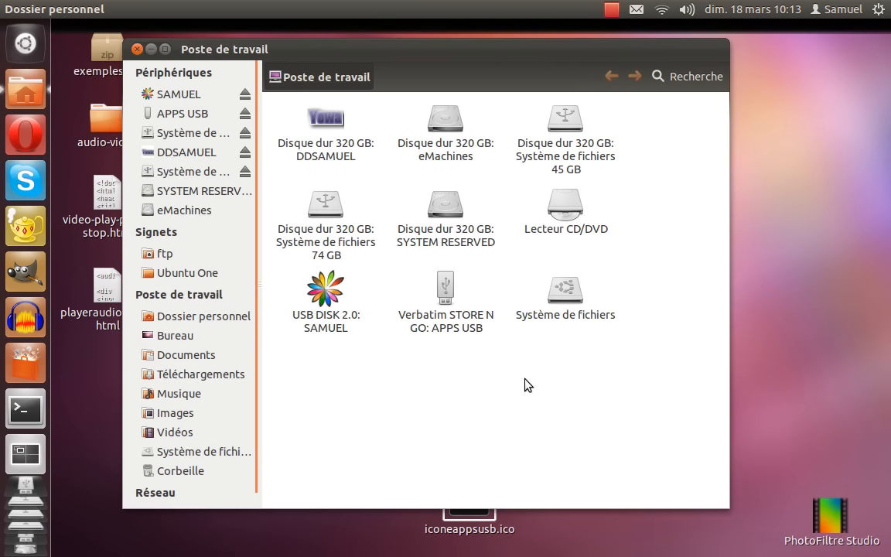
left_click_drag(285, 53, 297, 36)
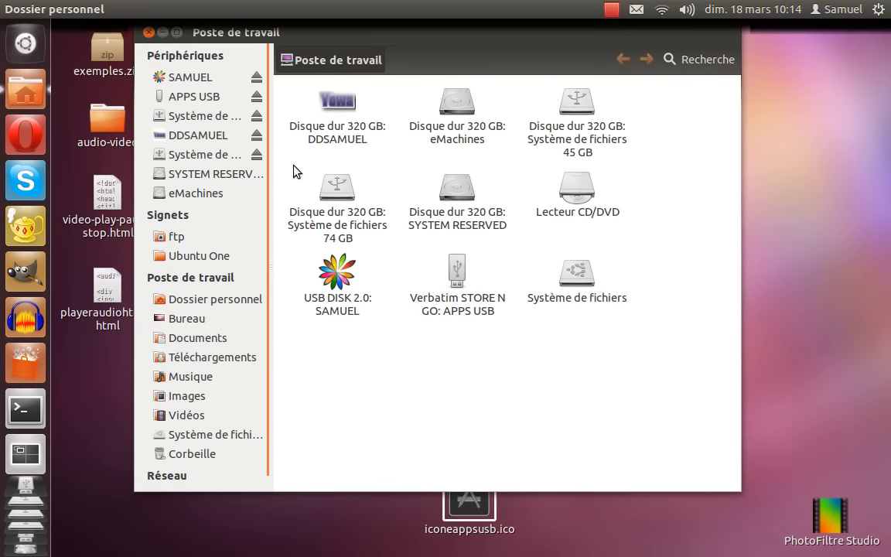
Close and reopen the file manager window, and open the Verbatim APPS USB drive
left_click(149, 32)
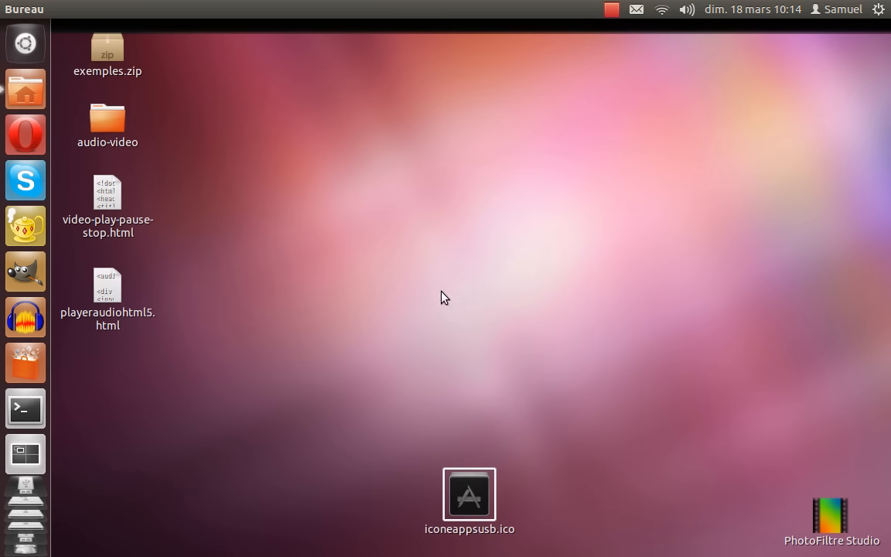
left_click(29, 87)
left_click_drag(424, 49, 438, 51)
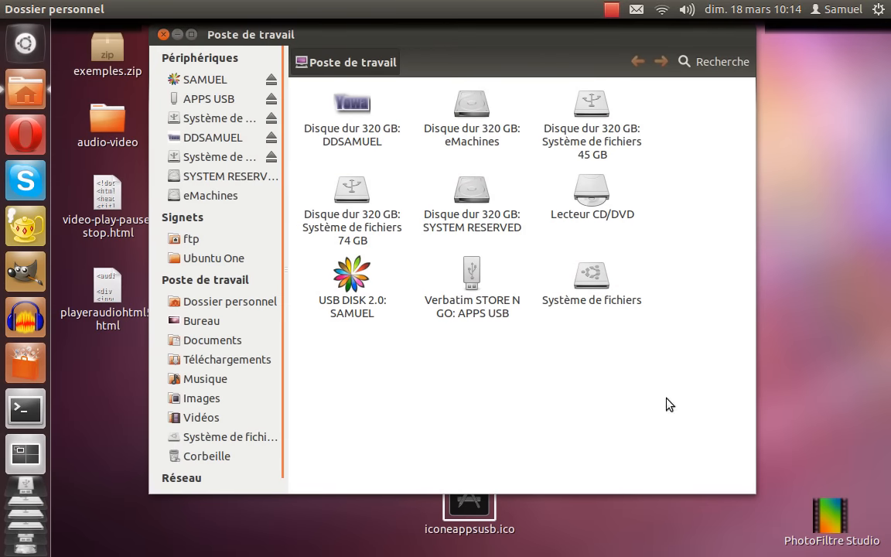
left_click(469, 268)
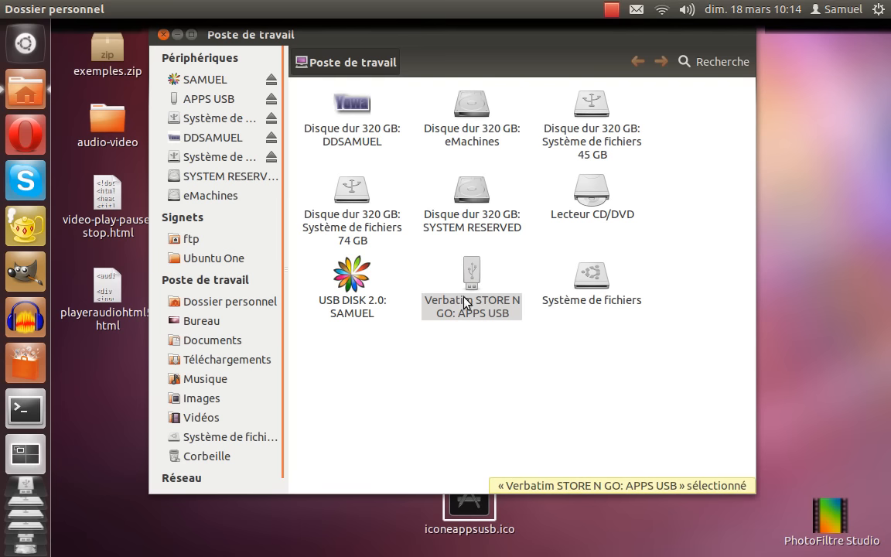
double_click(471, 267)
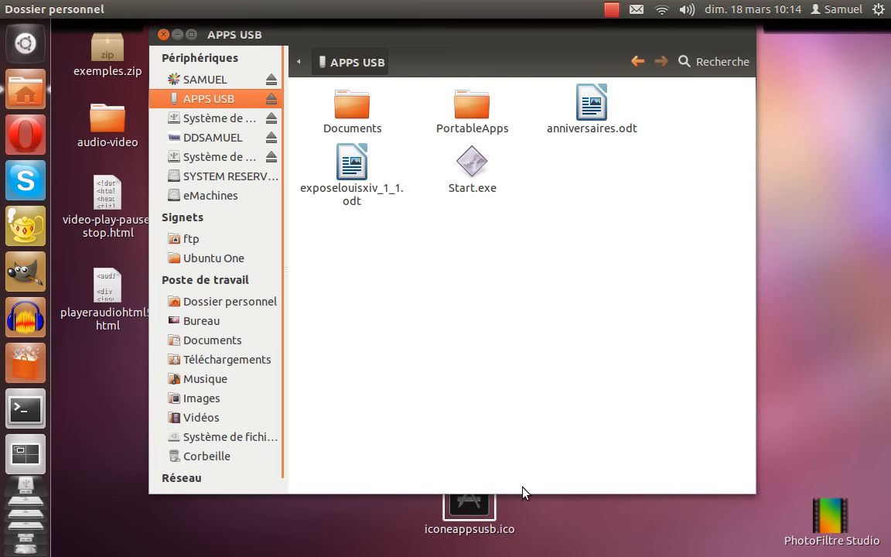
Copy iconeappsusb.ico from the desktop to the root of the APPS USB drive
left_click(466, 509)
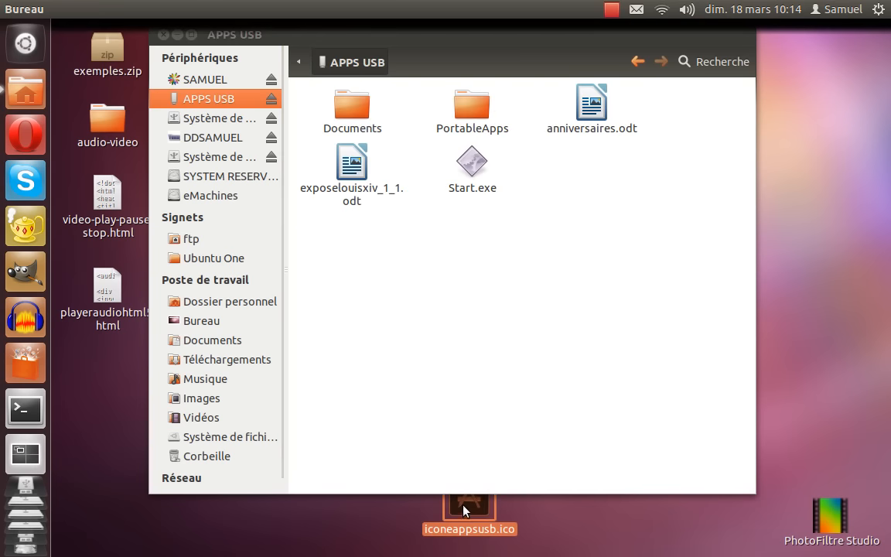
right_click(463, 512)
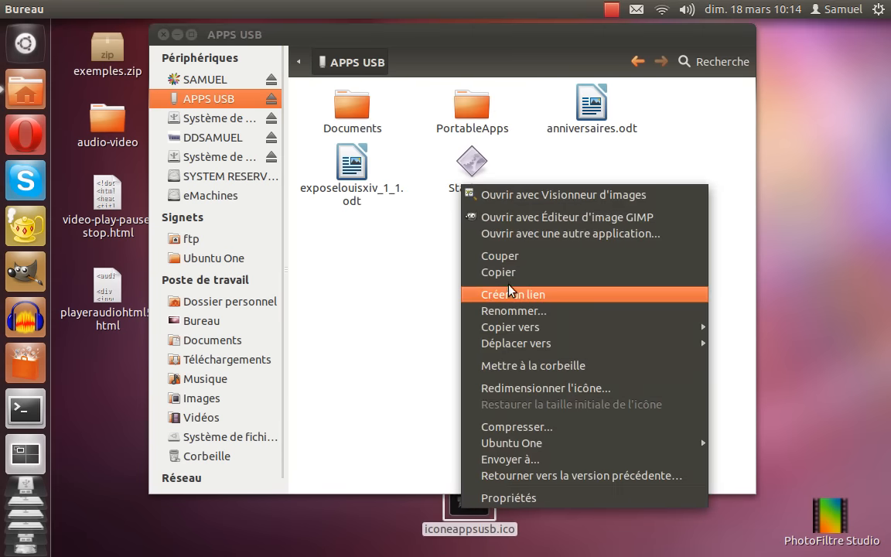
left_click(476, 285)
right_click(390, 275)
left_click(426, 379)
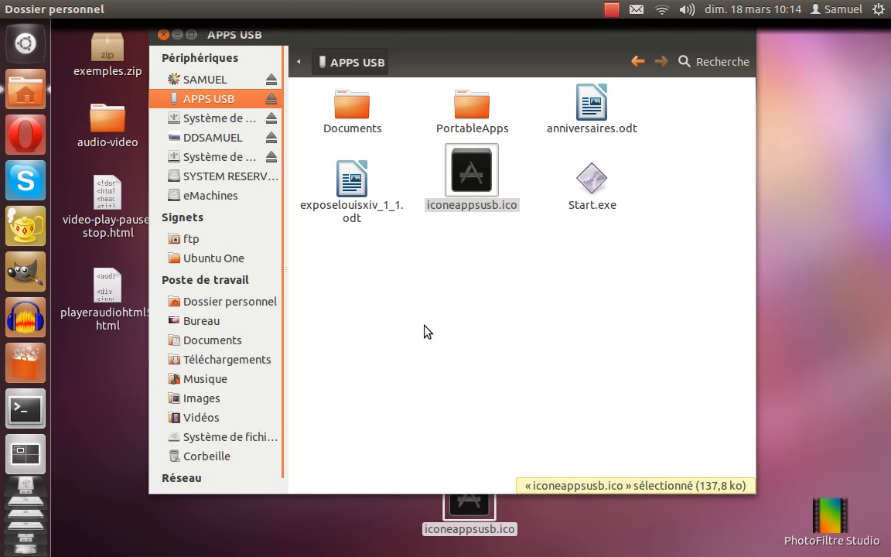
Create a folder named "icones" at the root of the APPS USB drive
right_click(478, 245)
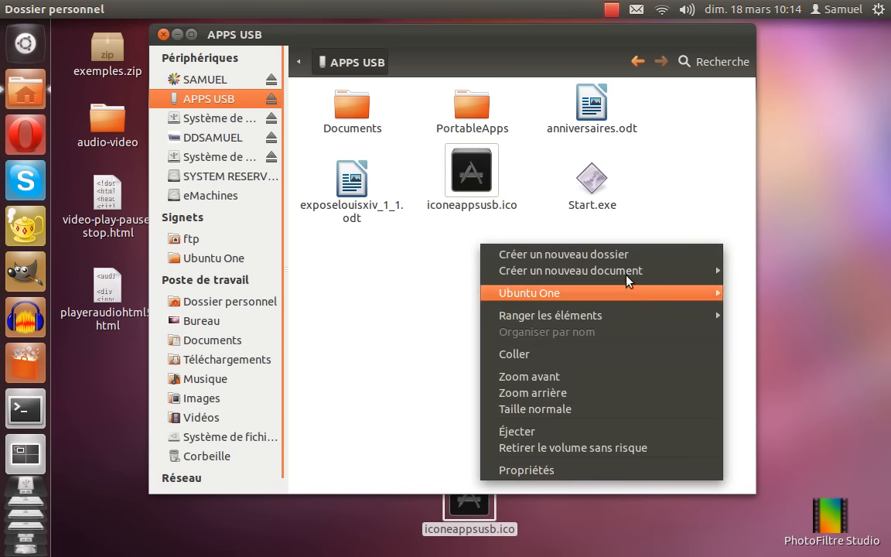
left_click(620, 255)
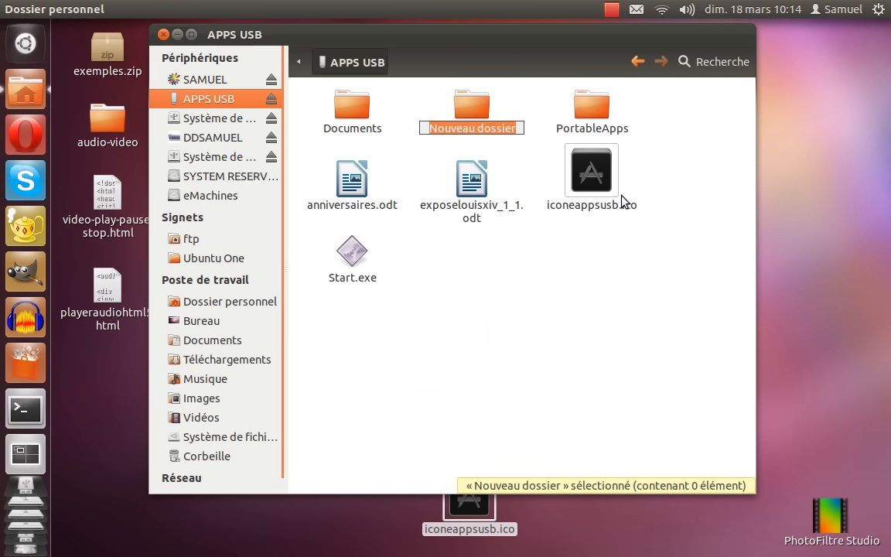
type("icones")
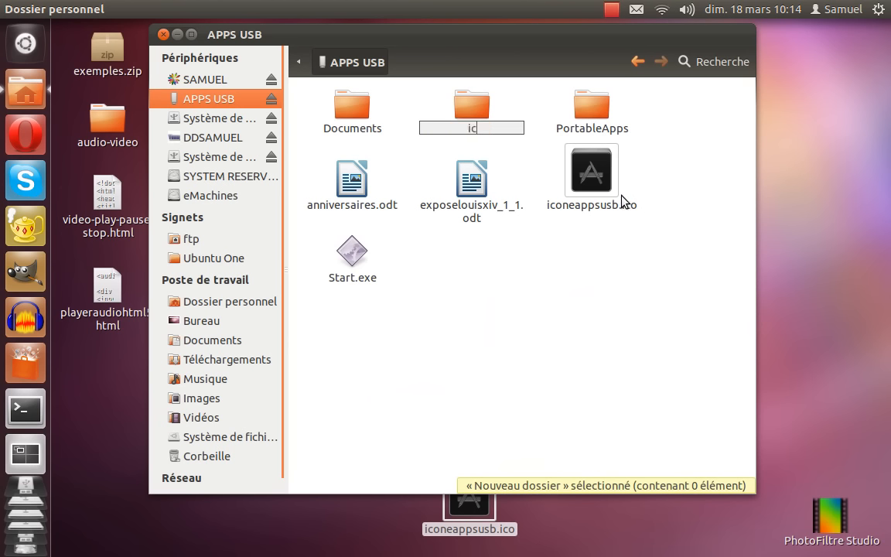
key("Return")
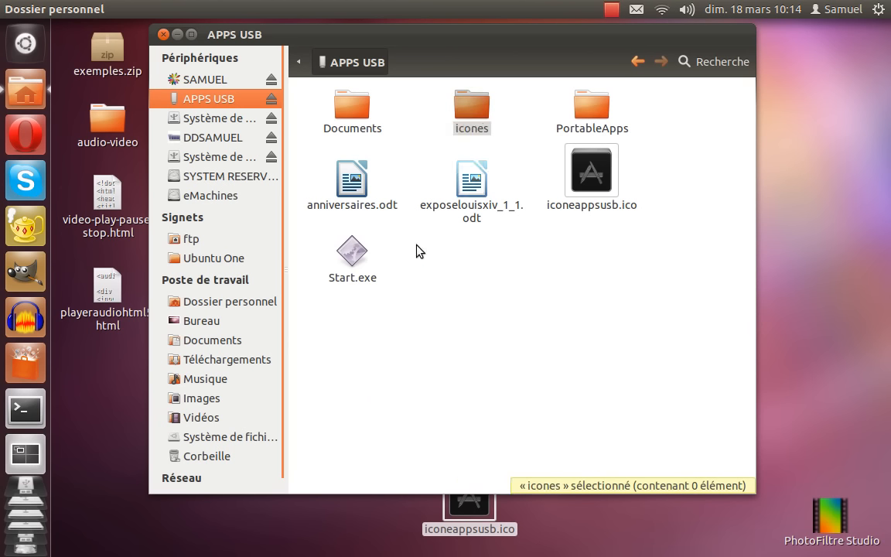
Move iconeappsusb.ico from the root of the APPS USB drive into the icones folder
left_click_drag(597, 179, 473, 104)
left_click(476, 112)
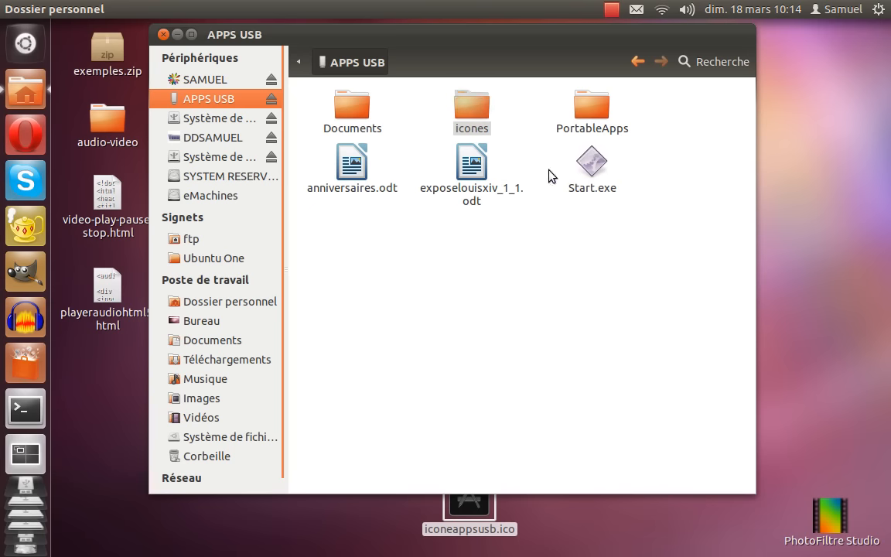
left_click(518, 277)
left_click_drag(416, 41, 462, 44)
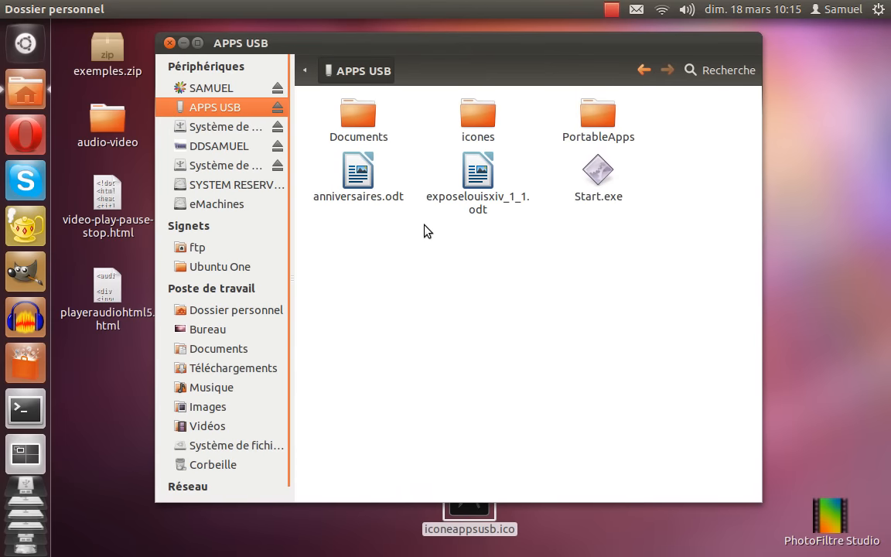
right_click(438, 274)
left_click(362, 299)
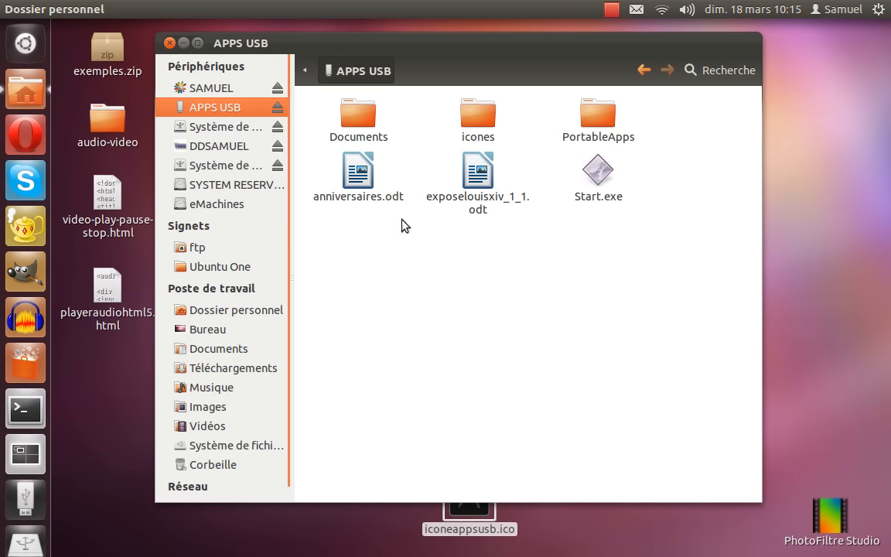
Find and launch the gedit text editor, and position its window over the APPS USB file window
key("super")
type("gedit")
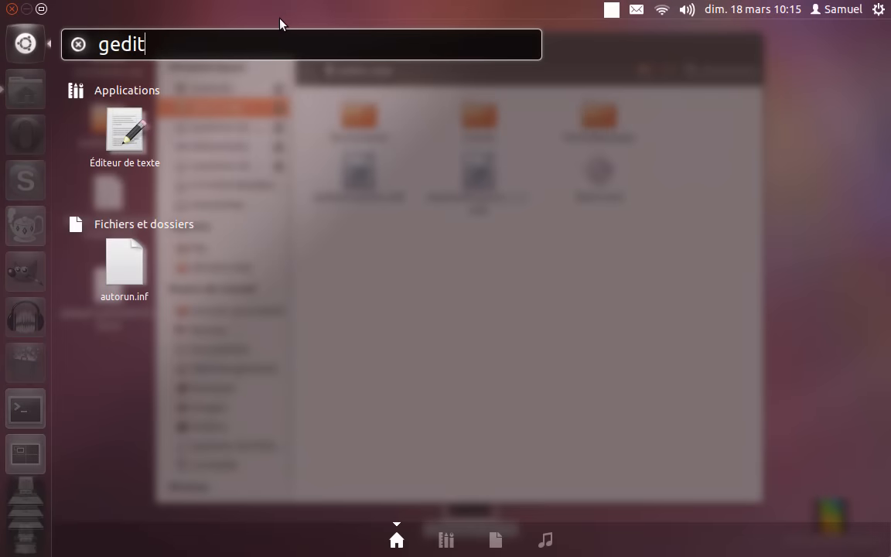
left_click(123, 161)
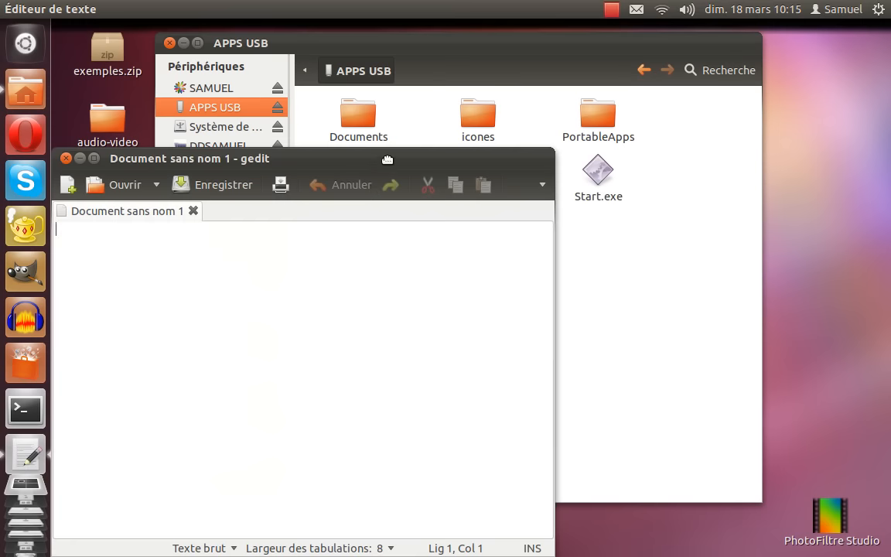
left_click_drag(387, 159, 534, 101)
left_click_drag(344, 96, 362, 85)
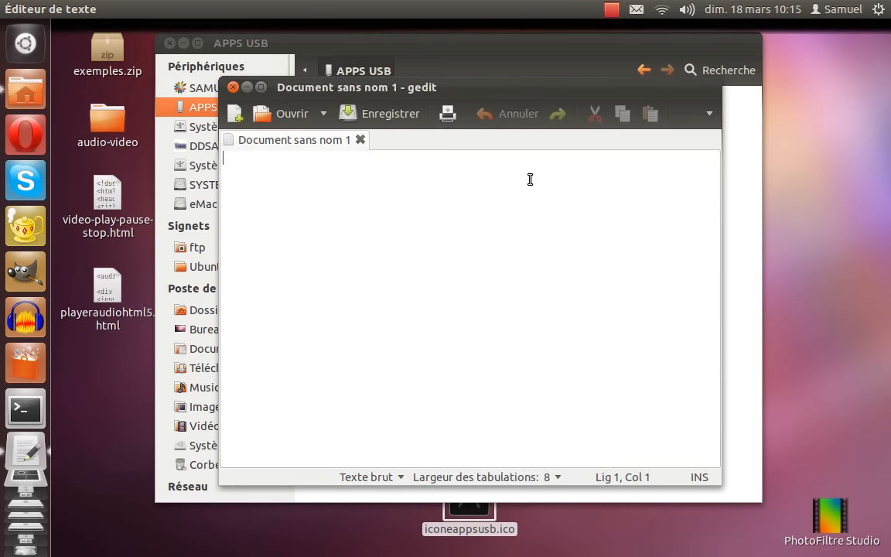
Write "[autorun]" on the first line of the blank document and "icon=" on the second line
type("[")
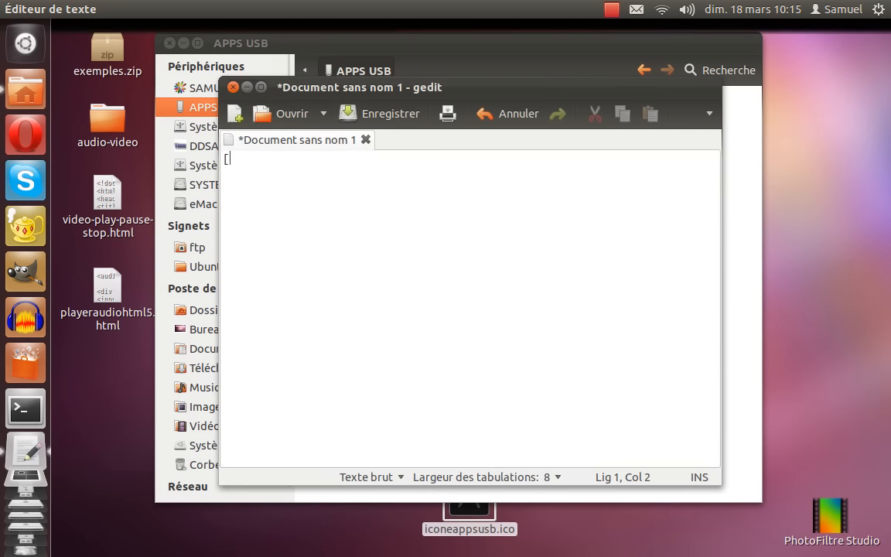
type("autorun]")
key("Return")
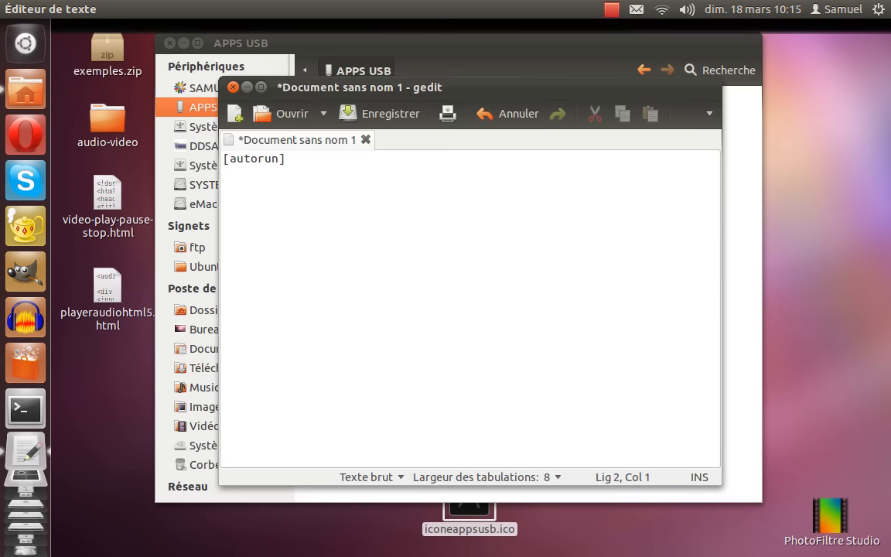
type("icon=")
left_click_drag(316, 81, 347, 82)
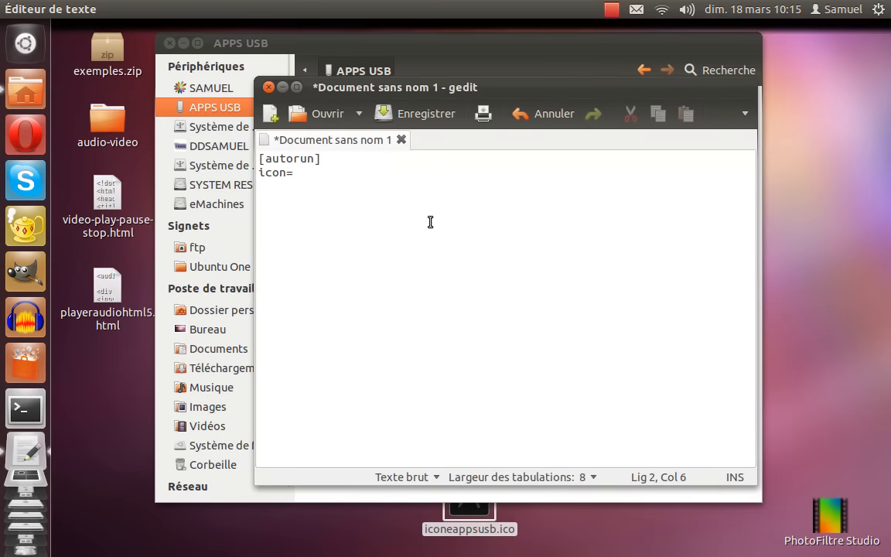
Check the icones folder on the APPS USB drive and return to the gedit document
left_click(381, 79)
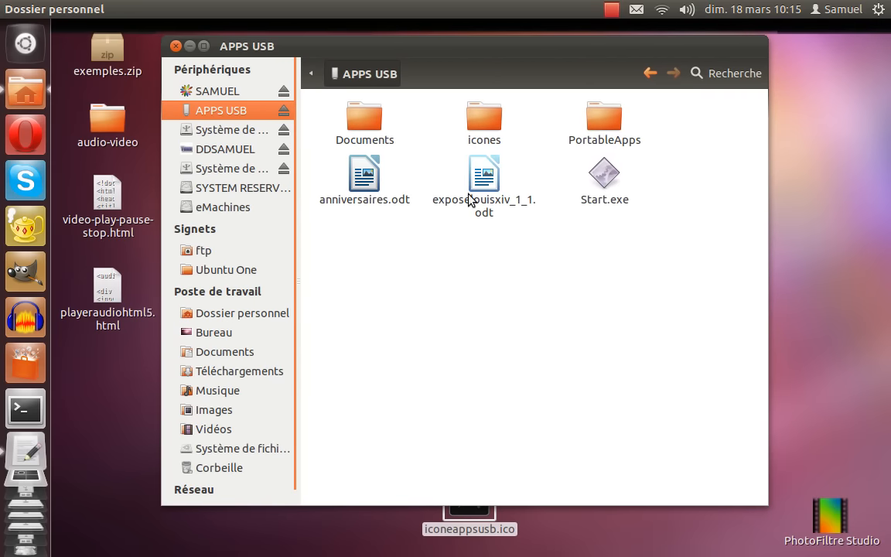
left_click(484, 116)
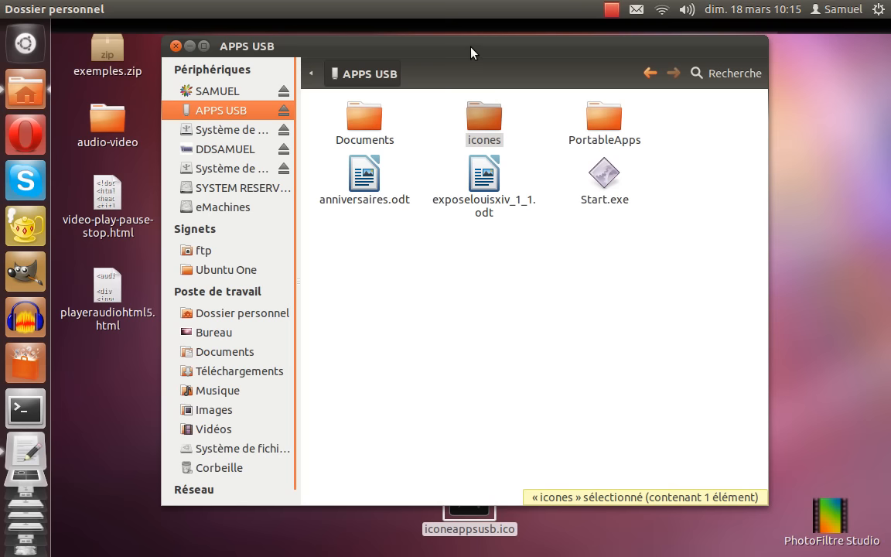
left_click(28, 457)
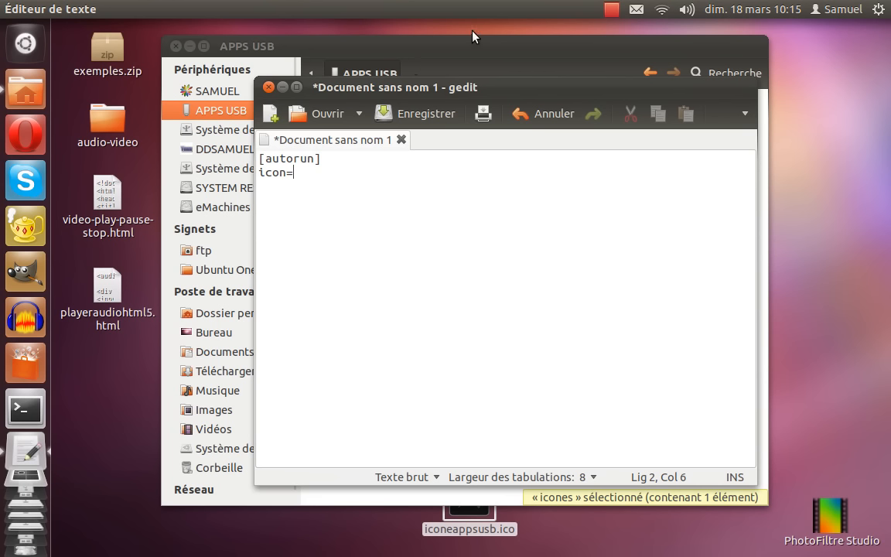
type("icone.ic")
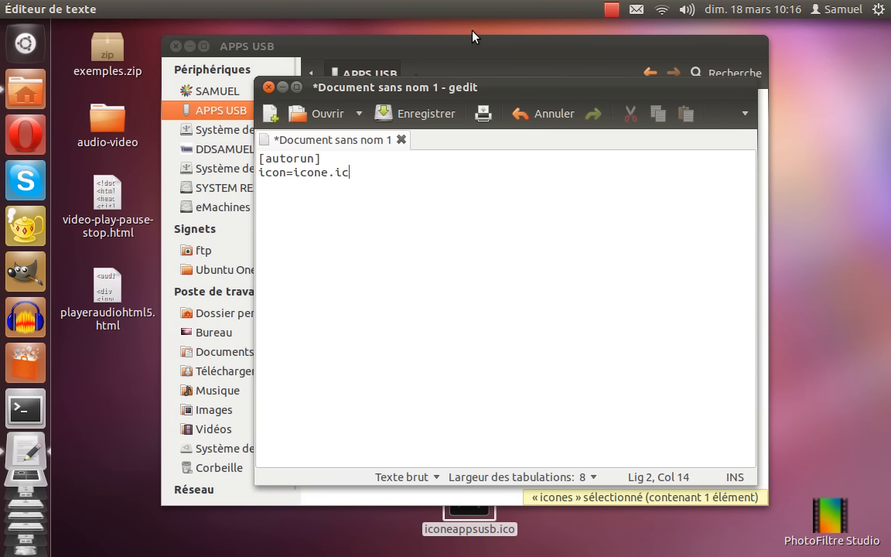
type("o")
key("BackSpace")
key("BackSpace")
key("BackSpace")
key("BackSpace")
key("BackSpace")
key("BackSpace")
key("BackSpace")
key("BackSpace")
key("BackSpace")
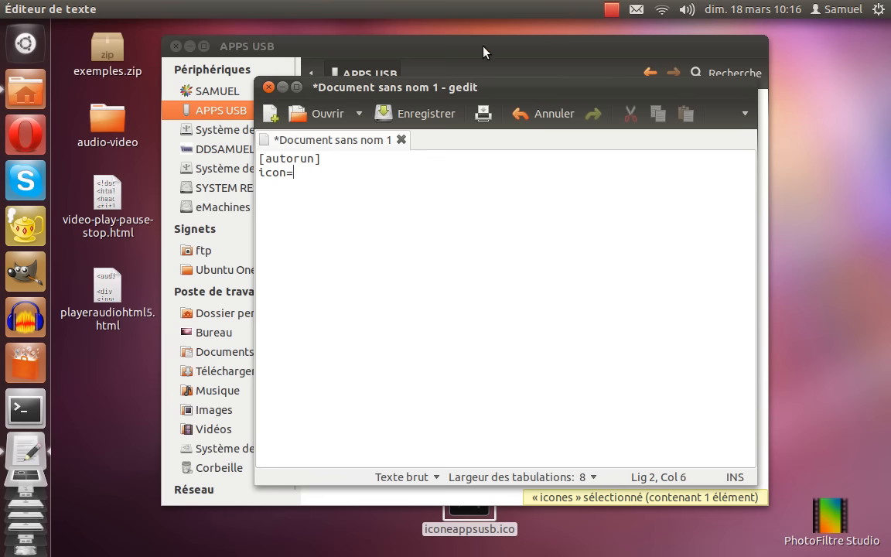
Complete the "icon=" line with the path "icones/iconeappsusb.ico", checking the file name in the icones folder
left_click_drag(471, 90, 481, 213)
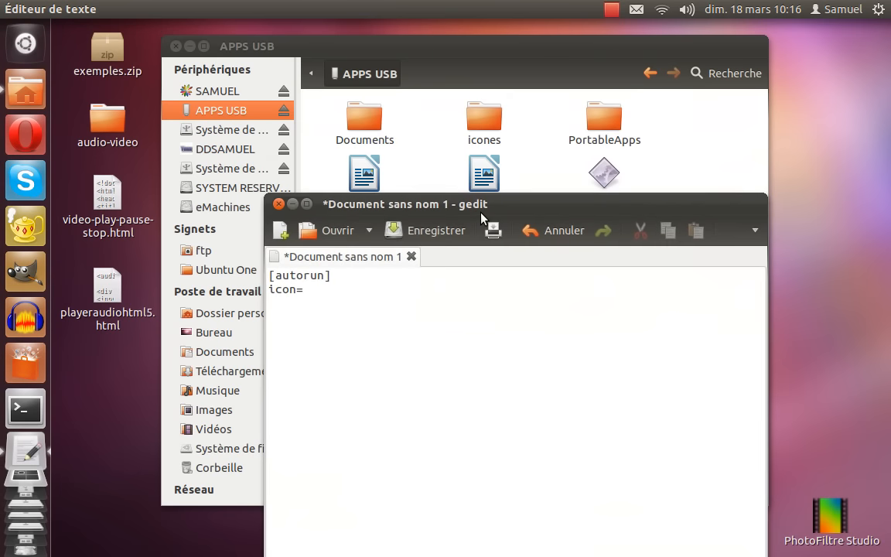
type("icones/")
left_click(481, 124)
double_click(481, 124)
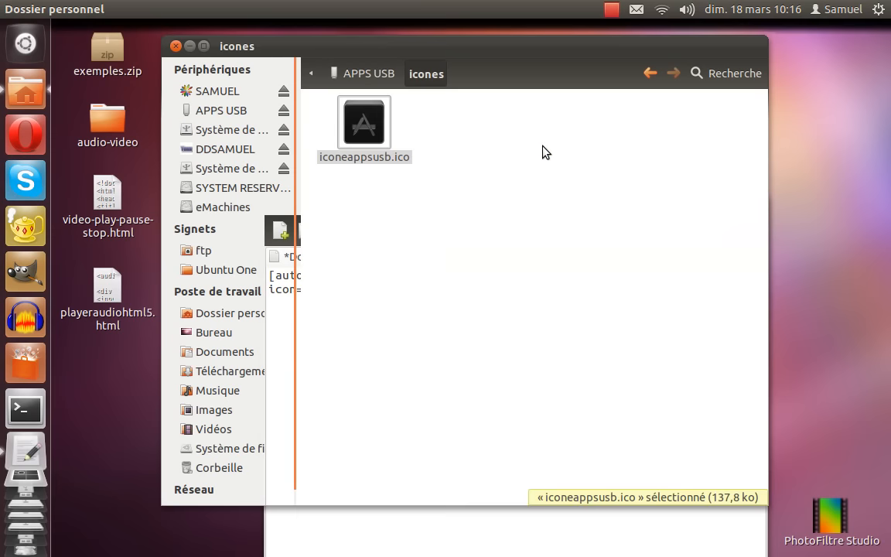
left_click(466, 526)
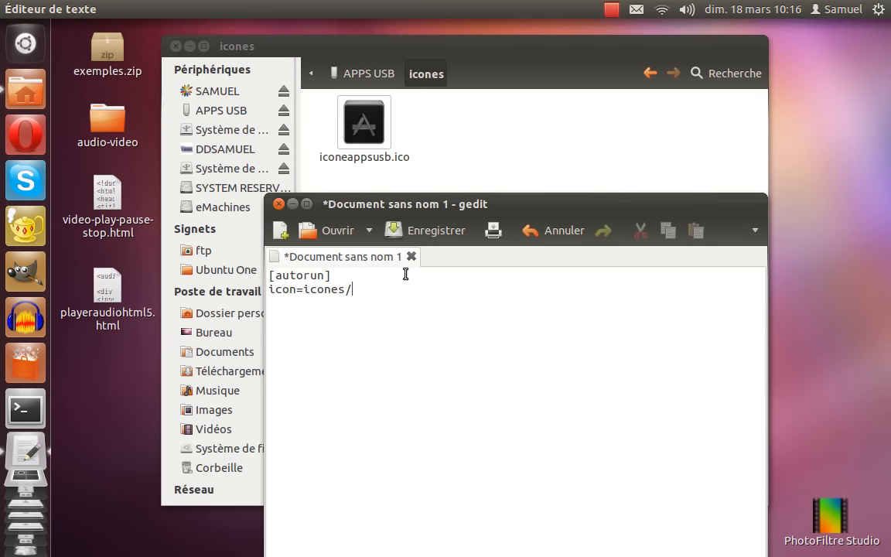
type("iconeappsusb.ico")
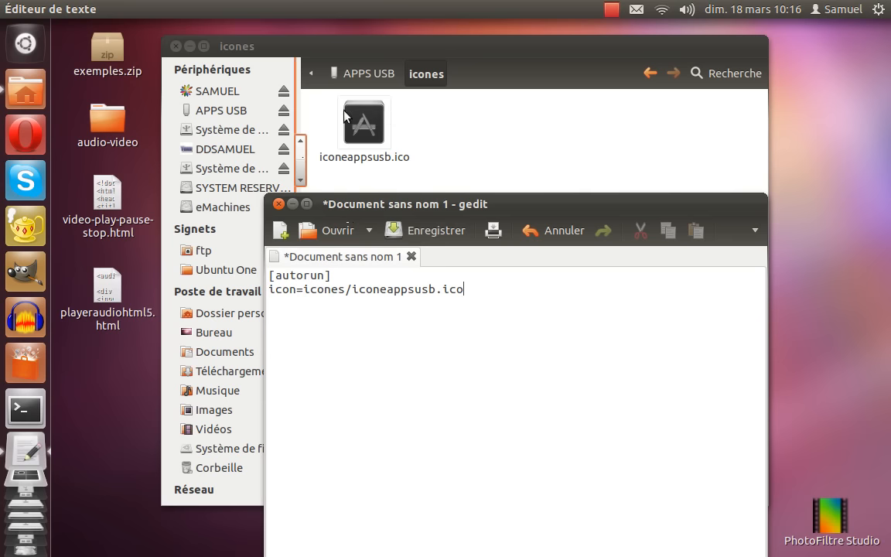
left_click(365, 124)
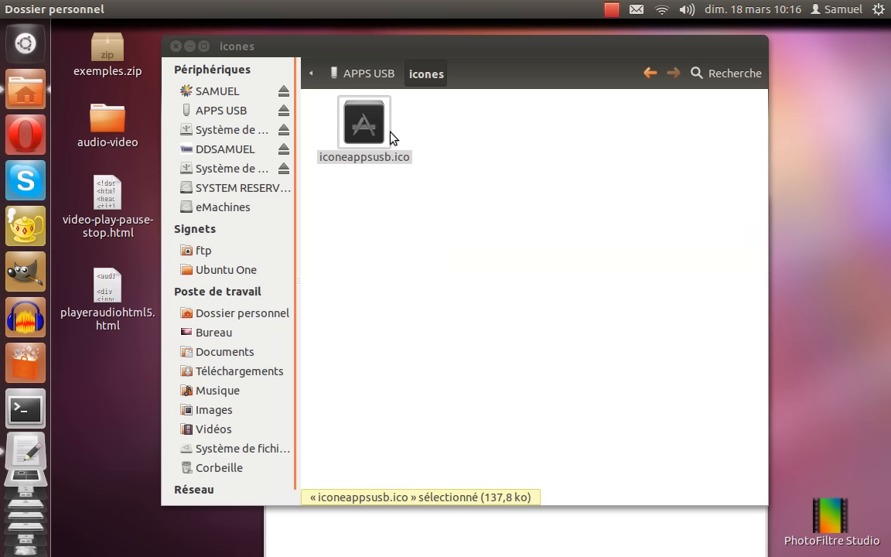
left_click(404, 527)
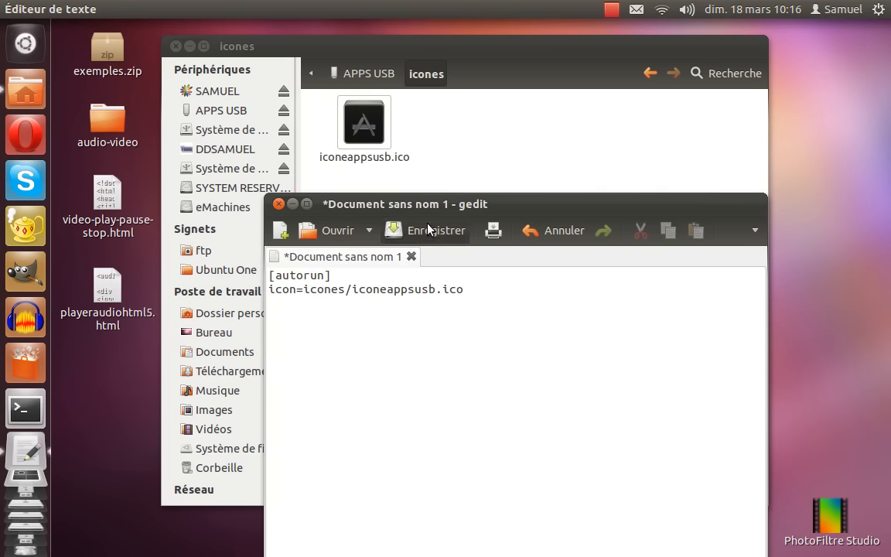
left_click_drag(437, 203, 424, 181)
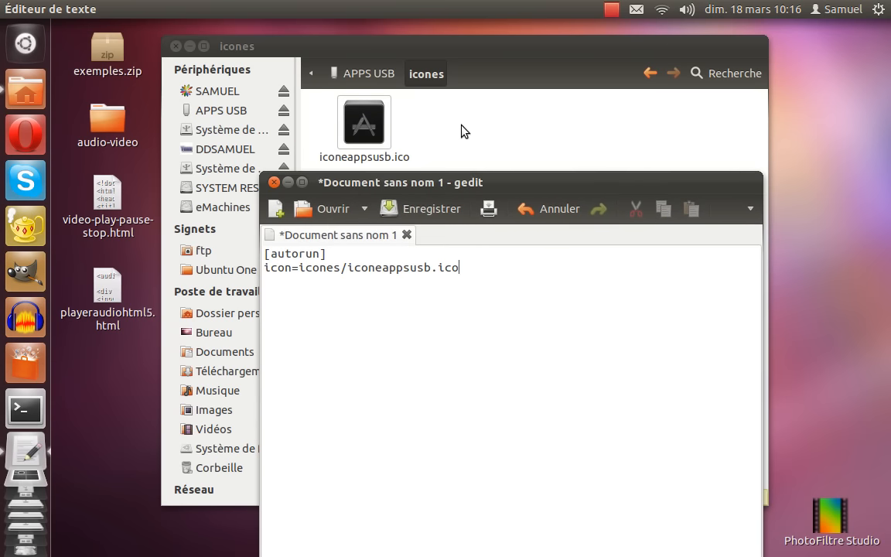
left_click_drag(397, 191, 376, 99)
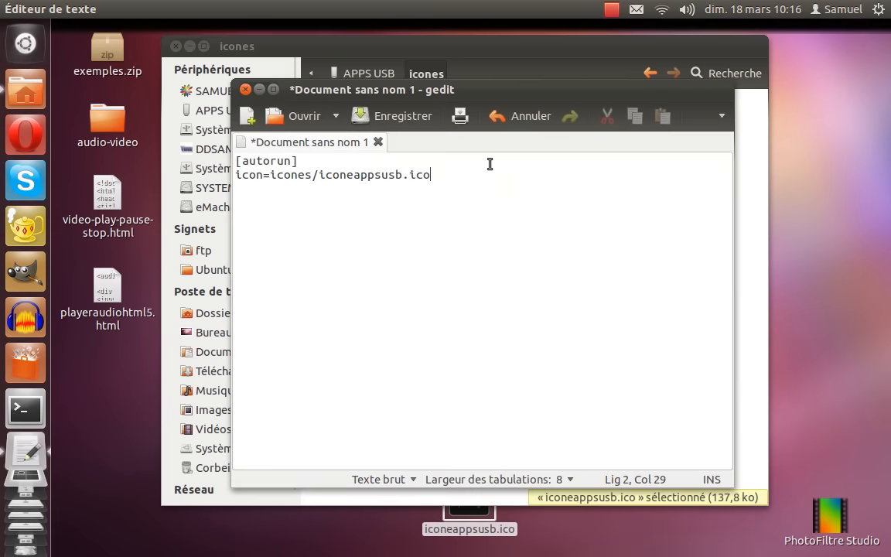
Browse from the icones folder up to the file system root and into the media folder, and examine the APPS USB volume there
left_click(338, 46)
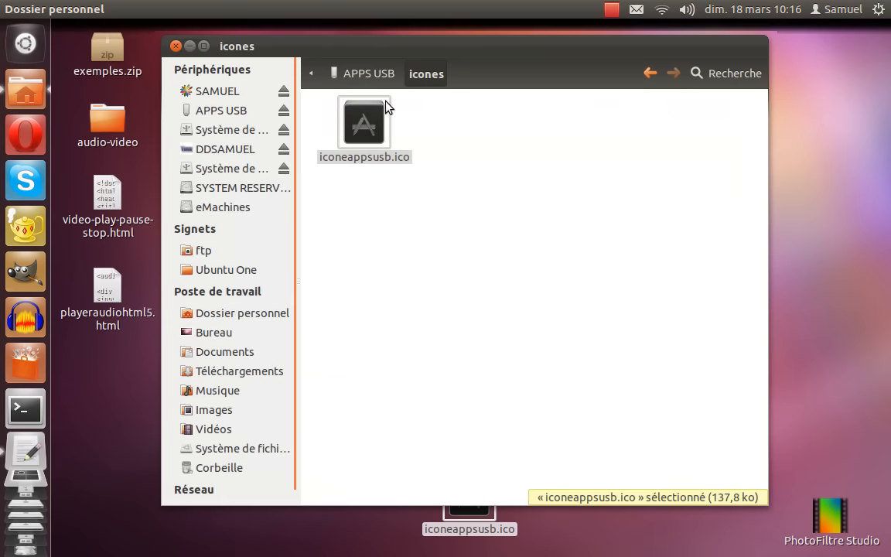
left_click(382, 78)
left_click(310, 74)
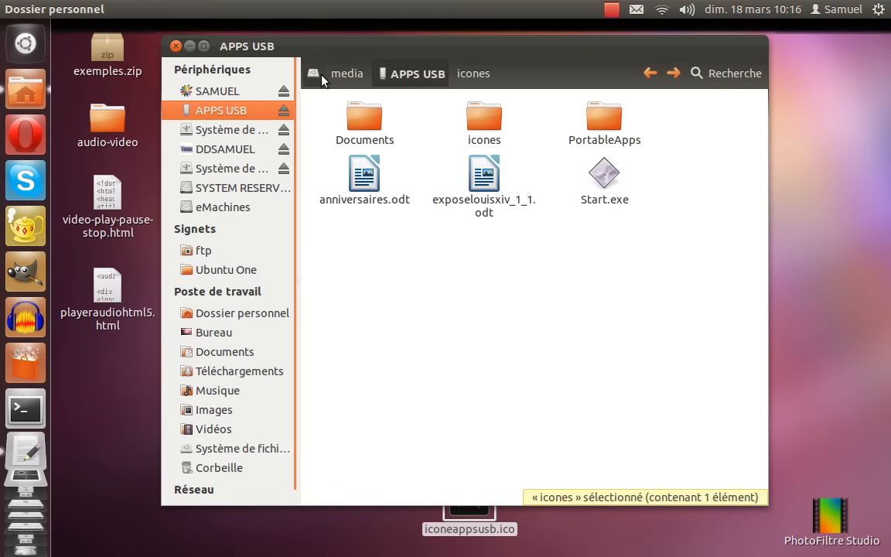
left_click(247, 449)
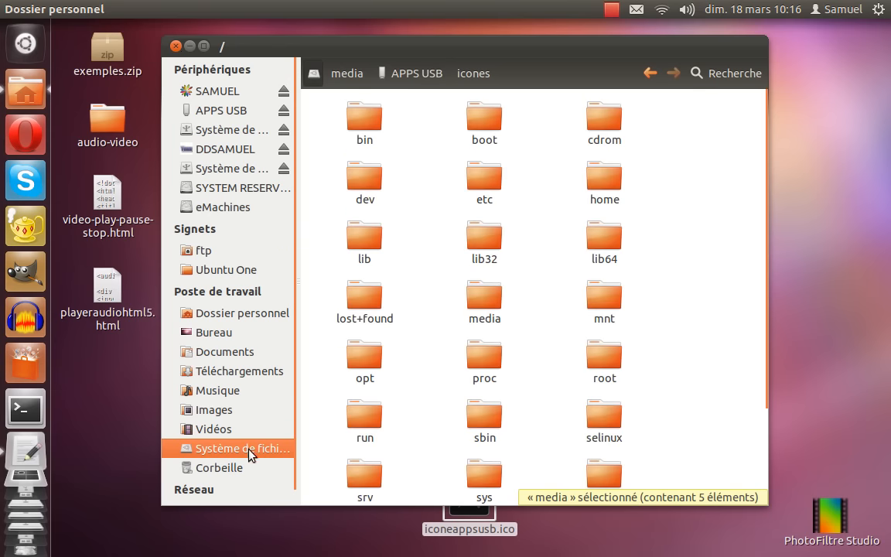
left_click(336, 72)
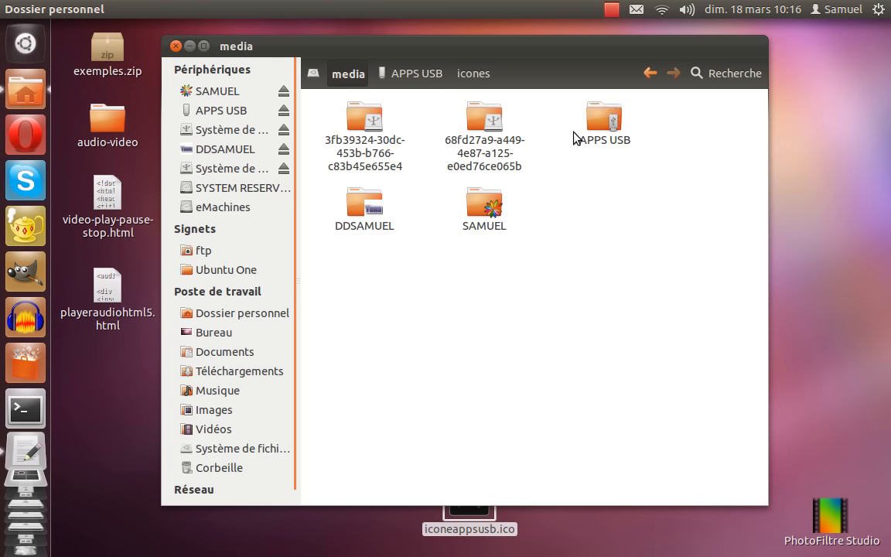
left_click(605, 143)
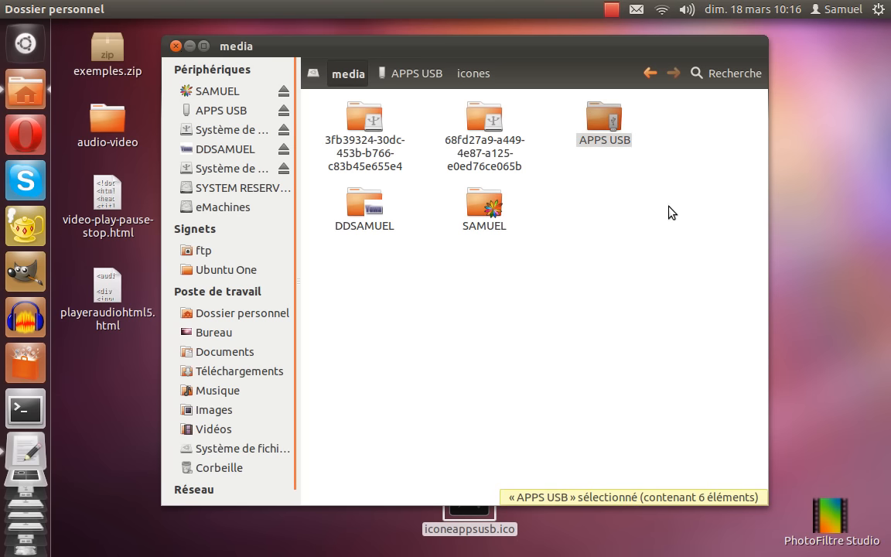
right_click(618, 112)
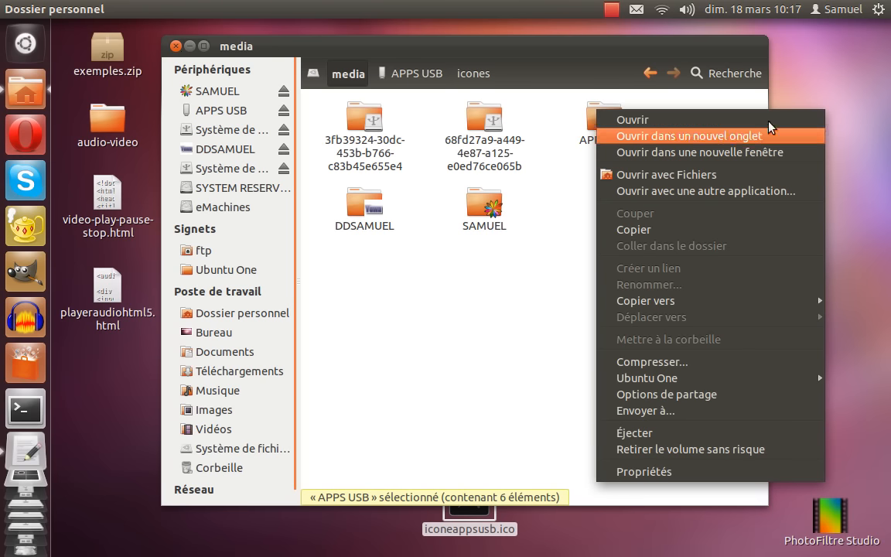
left_click(575, 384)
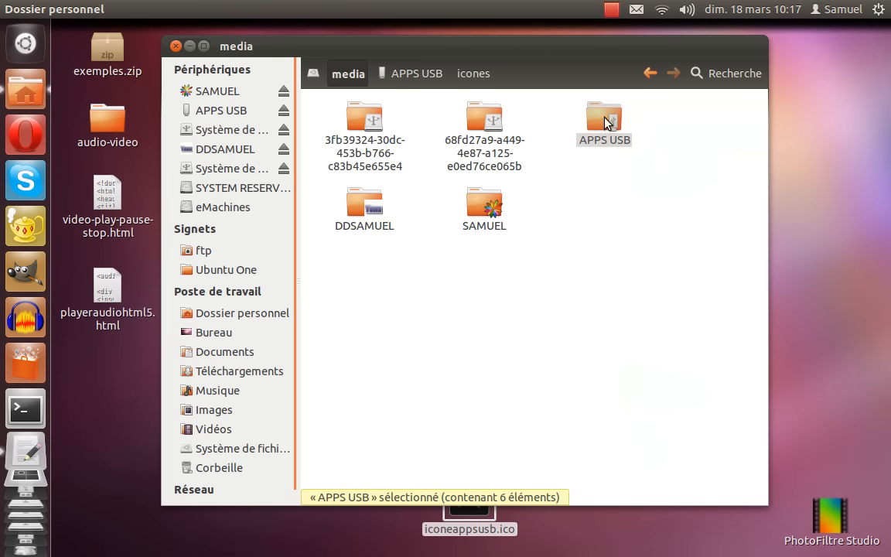
left_click_drag(580, 62, 576, 61)
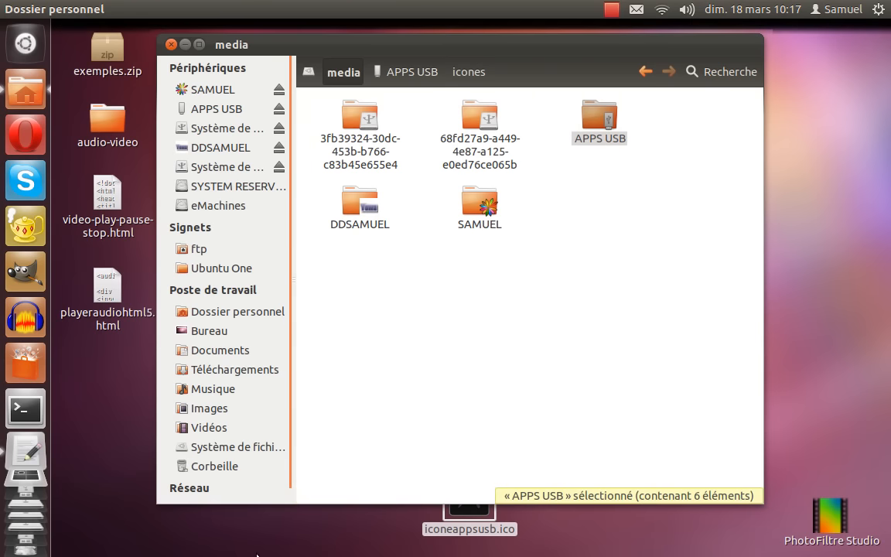
Return to gedit, highlight the [autorun] line, and compare the document with the APPS USB entry in the media folder
left_click(27, 458)
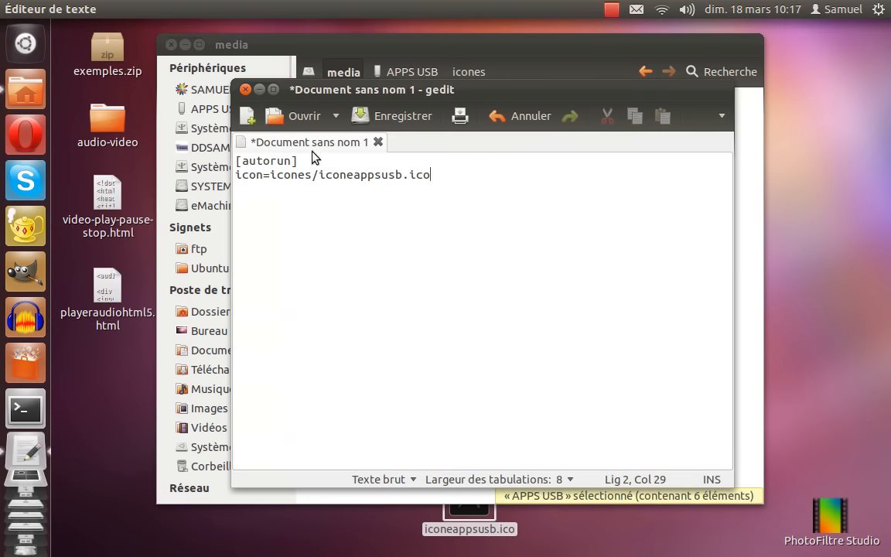
left_click_drag(299, 160, 235, 160)
left_click_drag(304, 90, 303, 123)
left_click(304, 61)
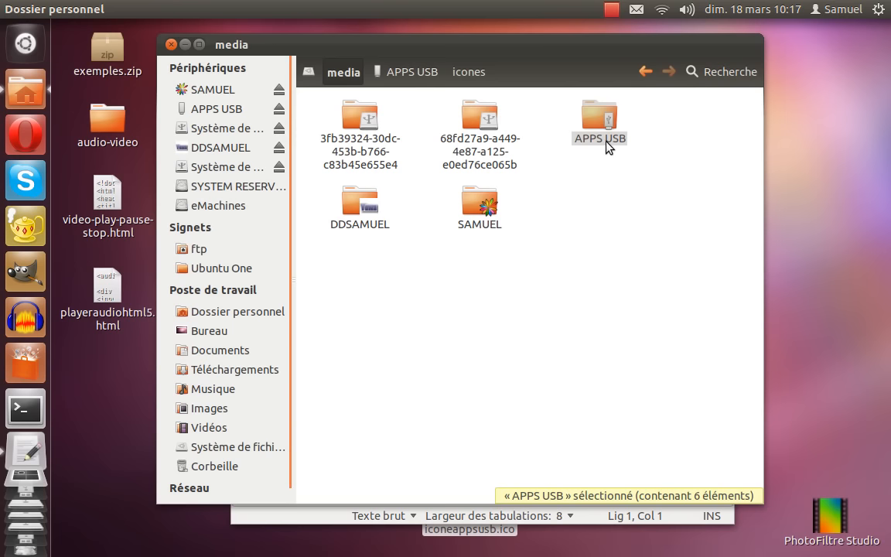
left_click(26, 452)
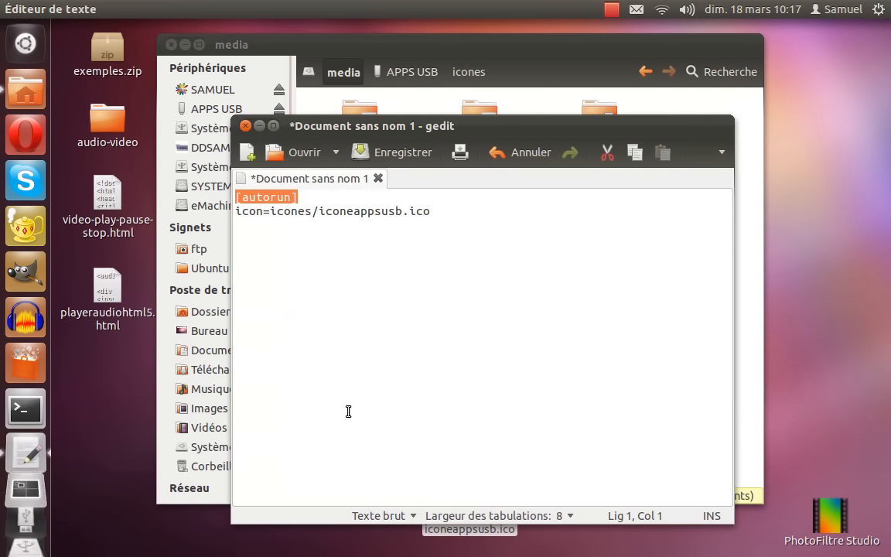
Add a third line reading "label=Applications USB" below the icon line
left_click(453, 211)
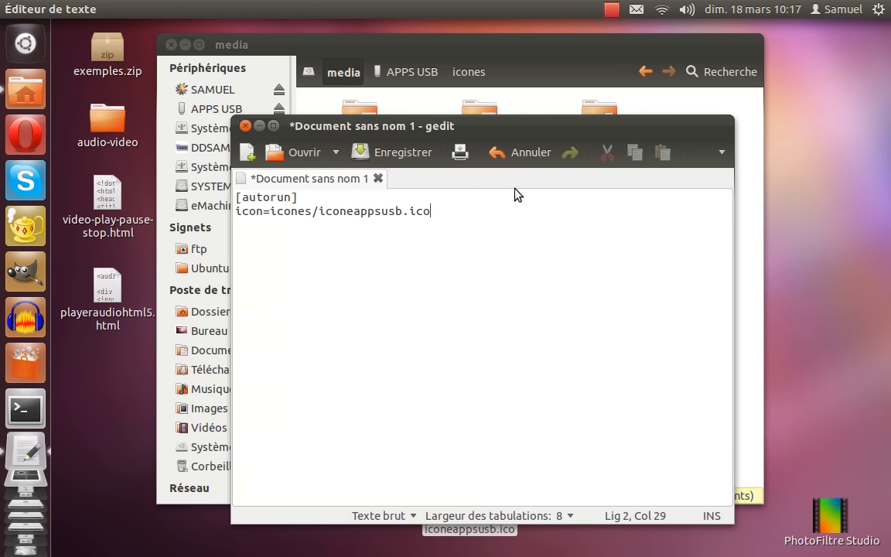
key("Return")
type("label=")
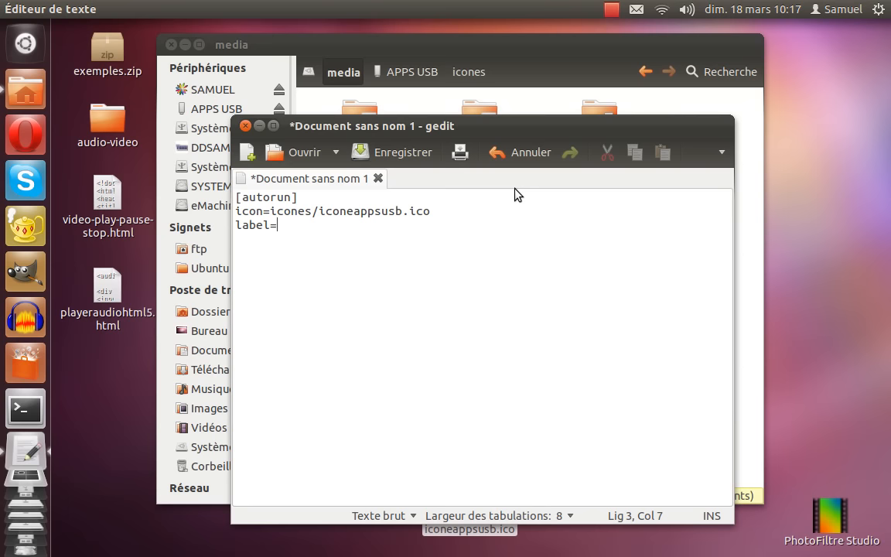
mouse_move(563, 123)
left_mouse_down()
mouse_move(560, 194)
mouse_move(582, 190)
mouse_move(572, 139)
left_mouse_up()
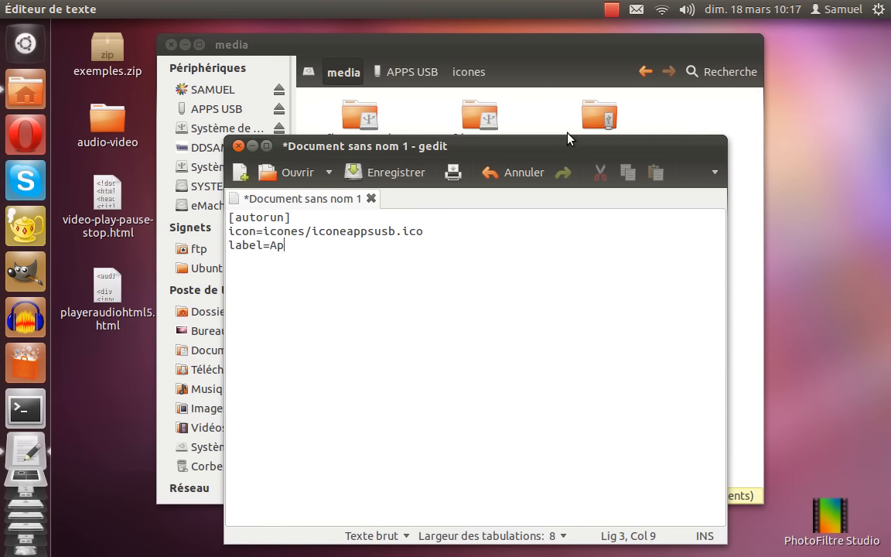
type("lications")
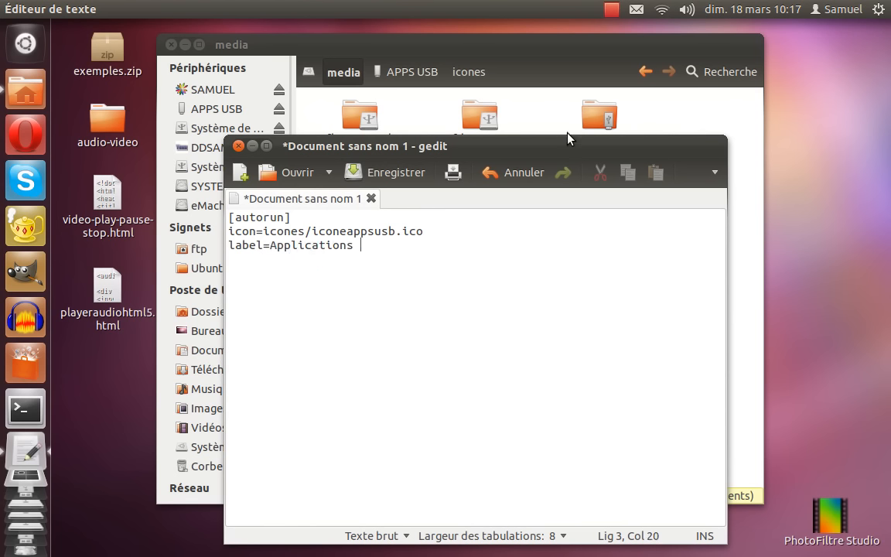
type(" USB")
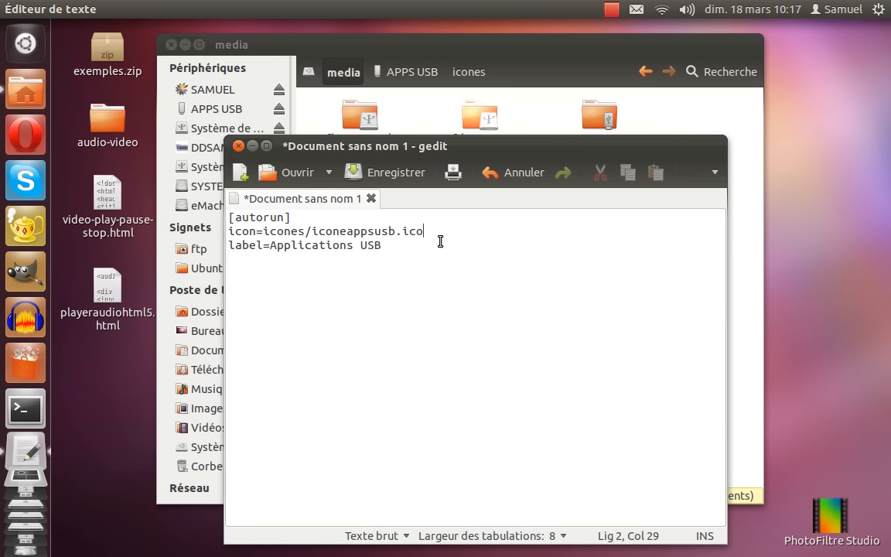
Review the icon and label lines of the autorun text, highlighting each one in turn
left_click(248, 245)
left_click(252, 231)
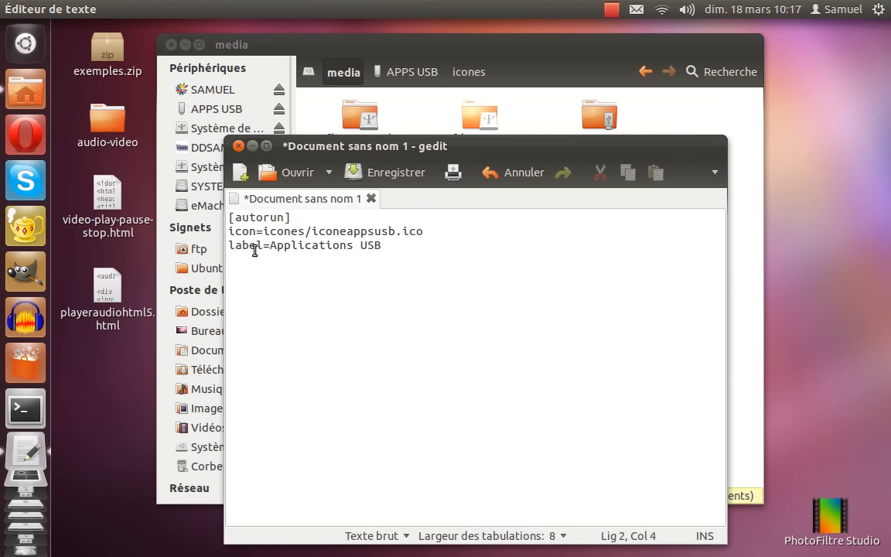
left_click(233, 241)
key("Up")
left_click(229, 244)
left_click(475, 229)
left_click(422, 245)
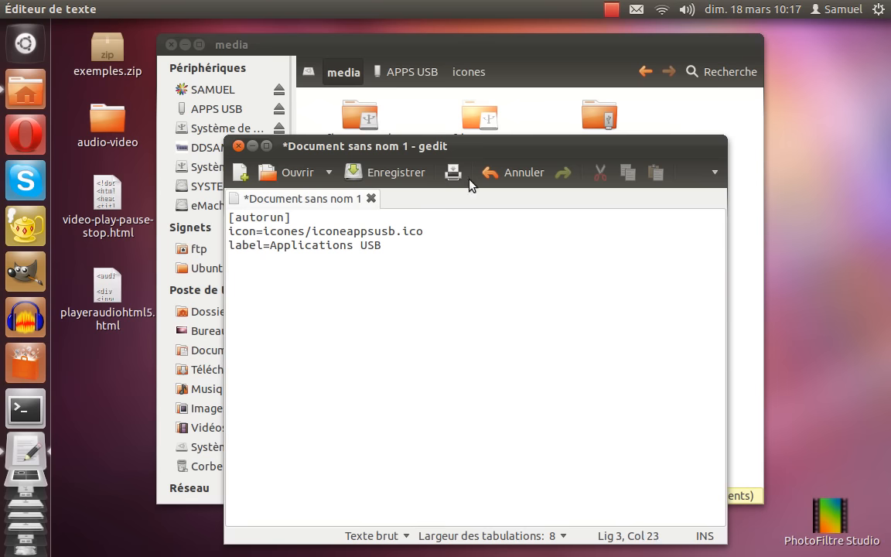
left_click_drag(318, 147, 325, 126)
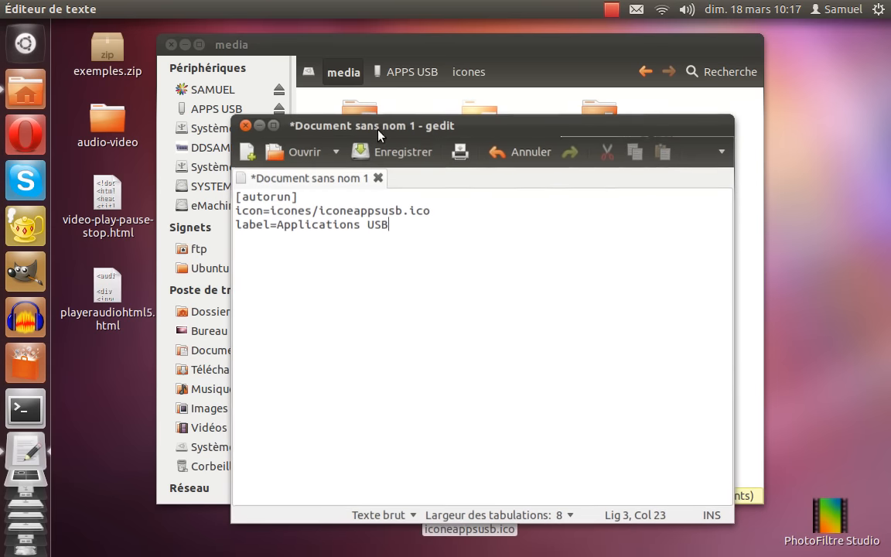
left_click_drag(398, 222, 218, 218)
left_click(411, 223)
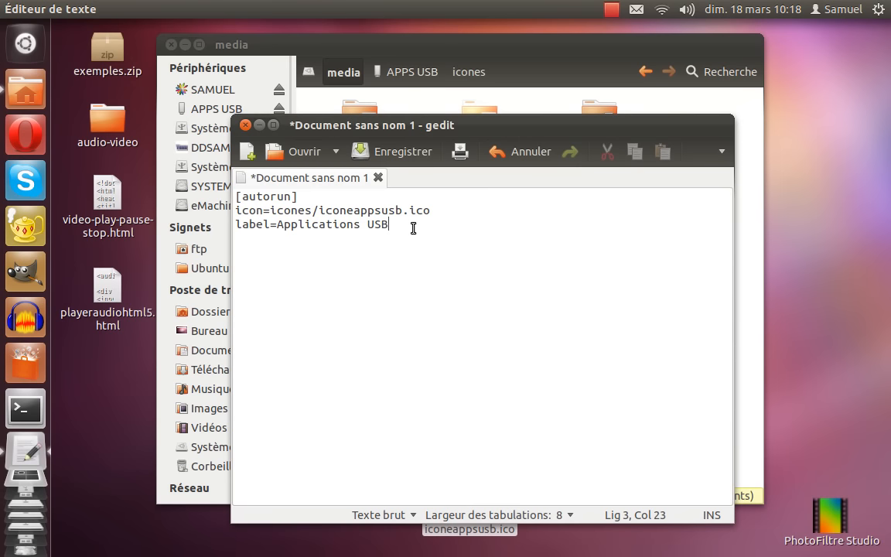
left_click_drag(433, 210, 219, 209)
left_click(461, 257)
Save the document as autorun.inf in the root of the APPS USB drive
key("ctrl+s")
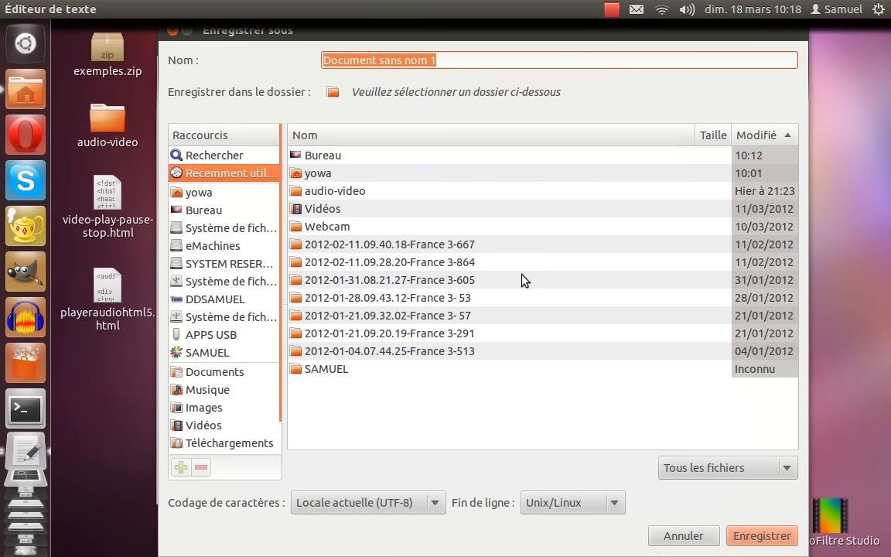
left_click(194, 335)
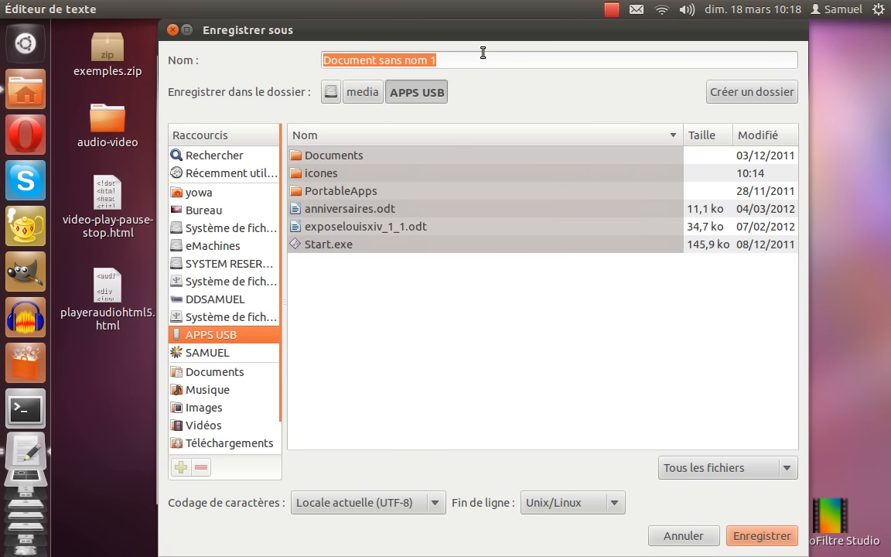
type("aut")
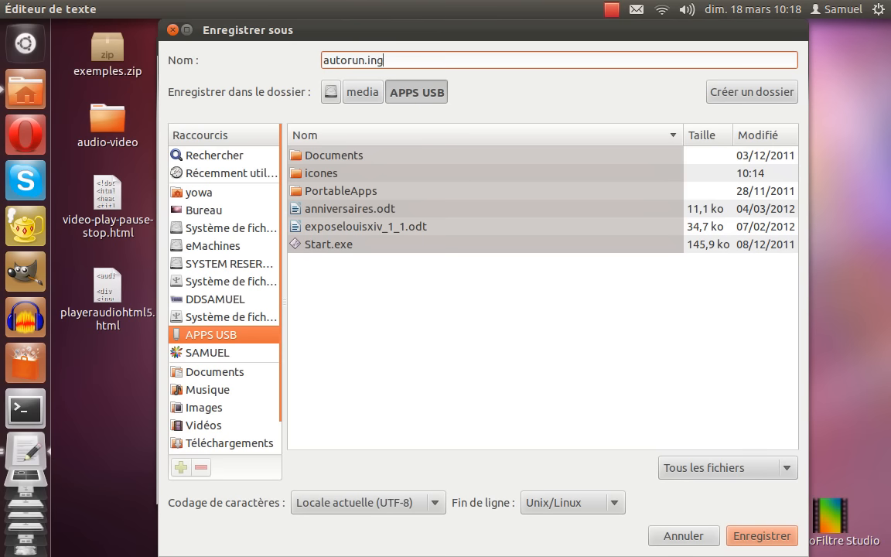
type("orun.inf")
left_click_drag(357, 55, 282, 45)
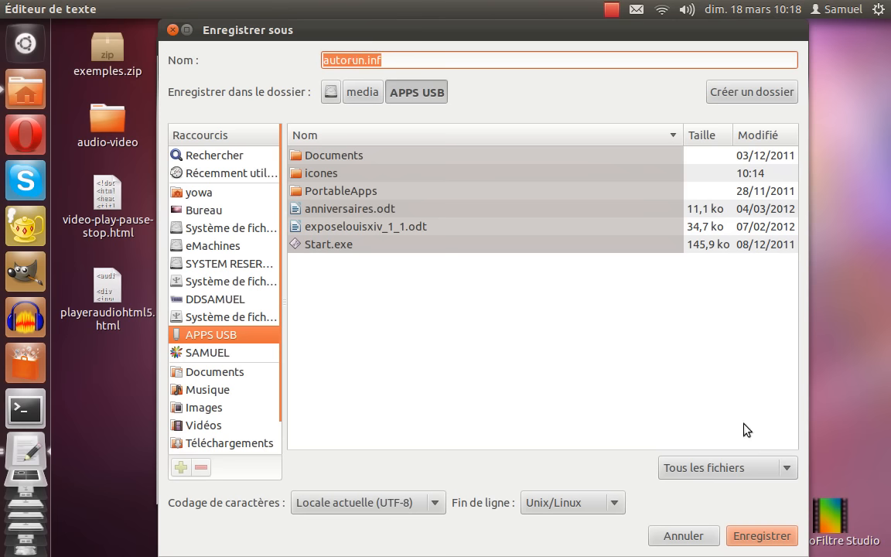
left_click(756, 536)
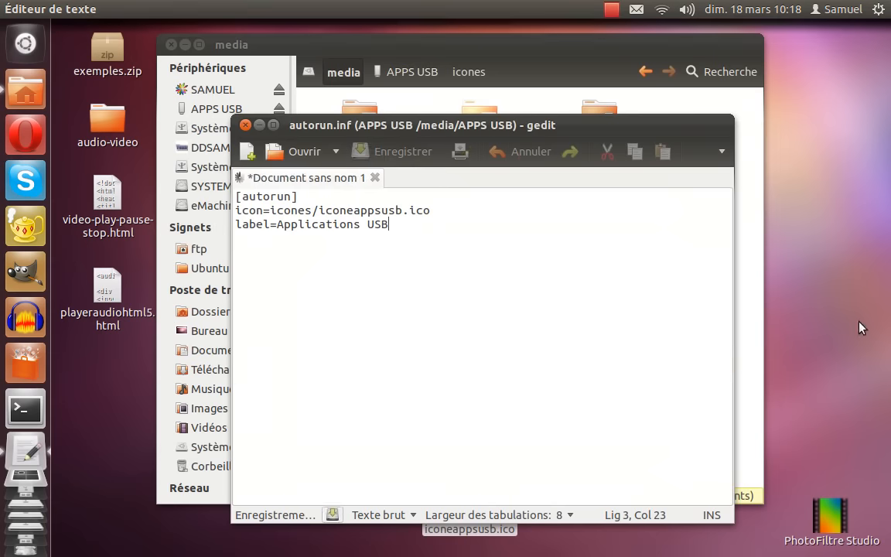
Minimize gedit and open the APPS USB drive in the file manager to check for the saved autorun.inf
left_click(259, 125)
double_click(596, 128)
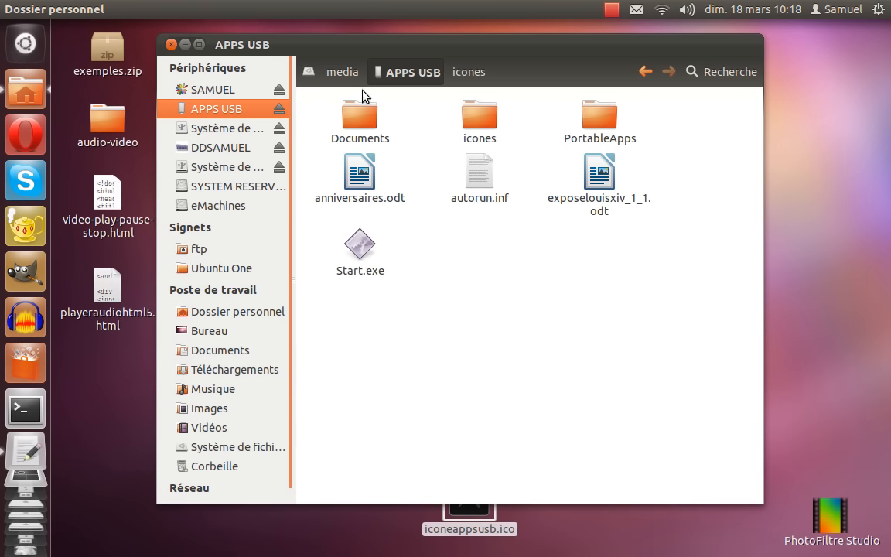
left_click(202, 89)
left_click(209, 108)
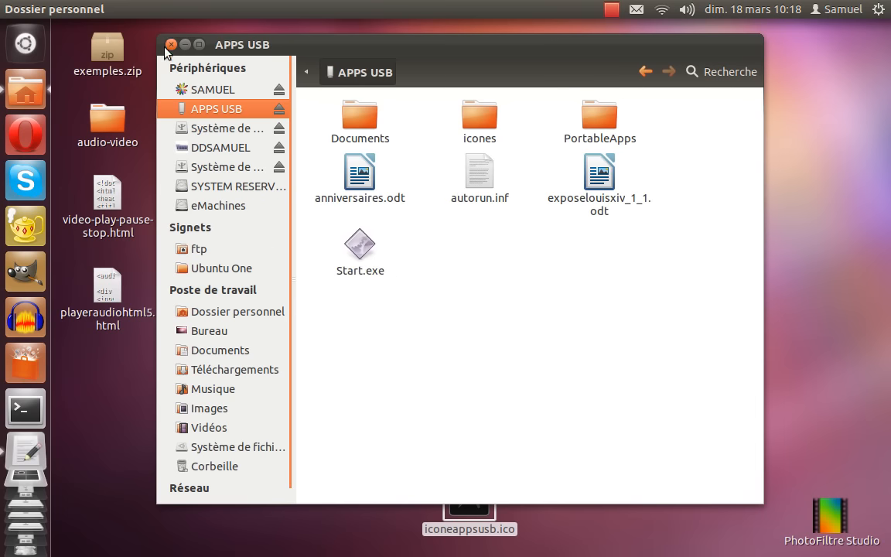
Quit the text editor and close the APPS USB file manager window
right_click(25, 452)
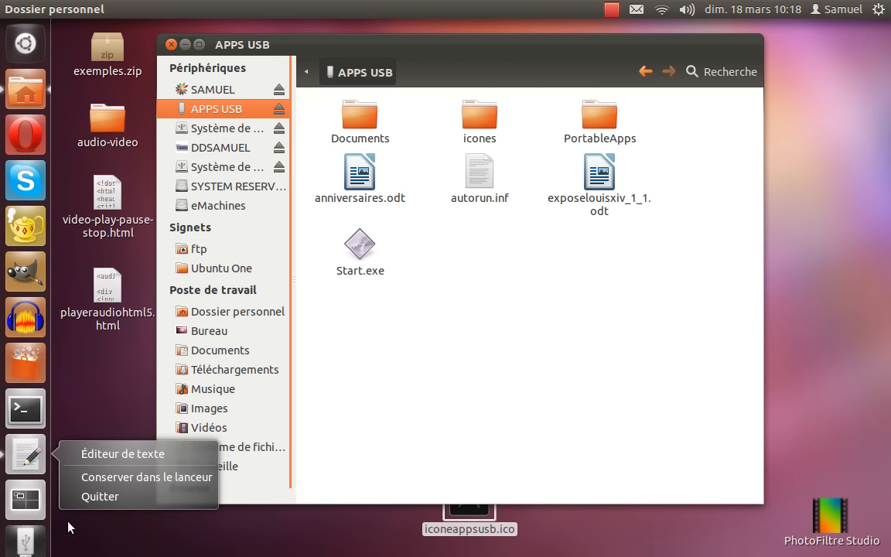
left_click(81, 496)
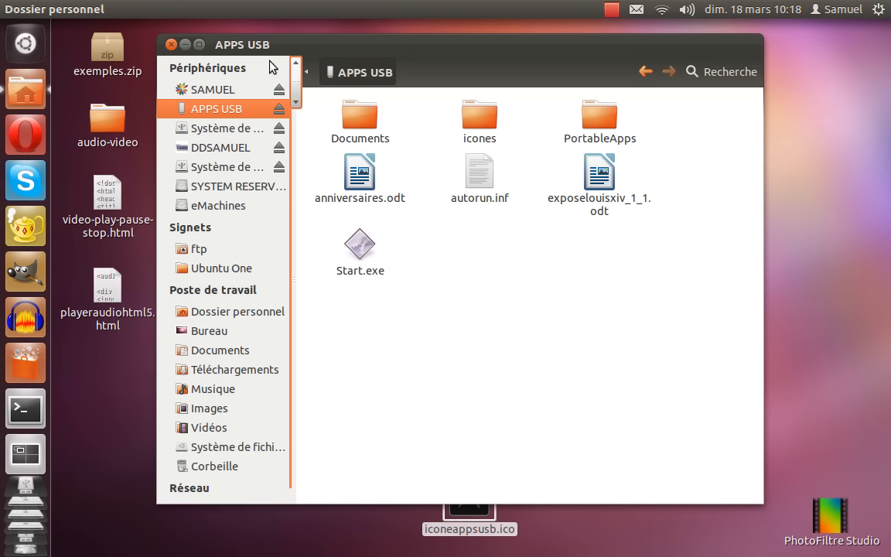
left_click(172, 44)
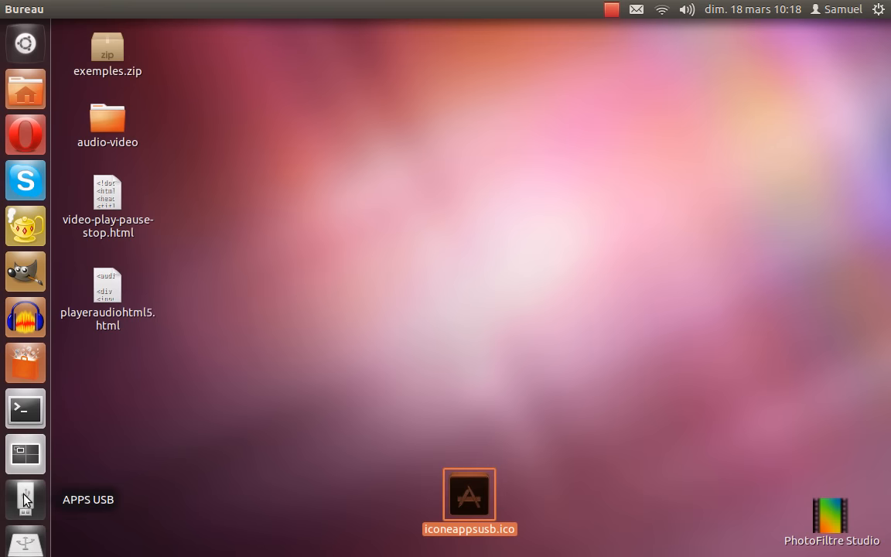
Eject the APPS USB drive and open it again once it is reconnected to check its icon in the device list
right_click(46, 507)
left_click(83, 518)
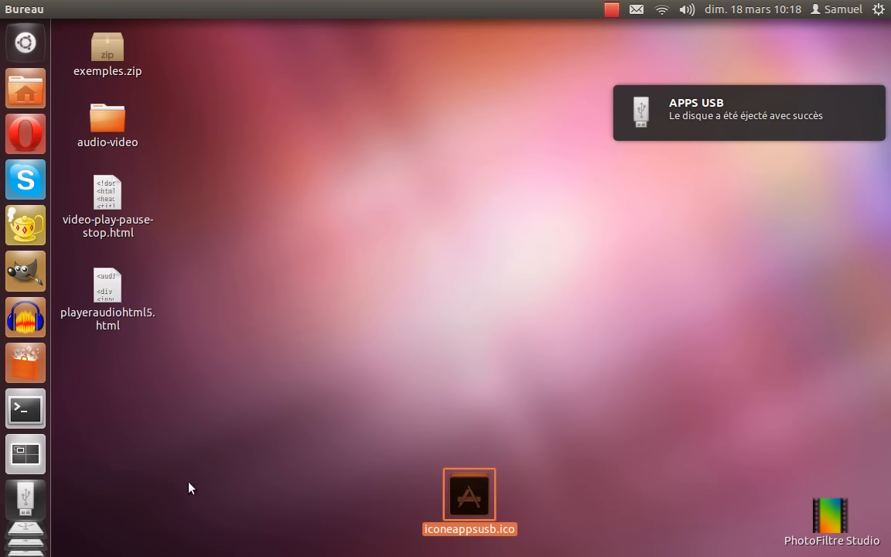
left_click(29, 496)
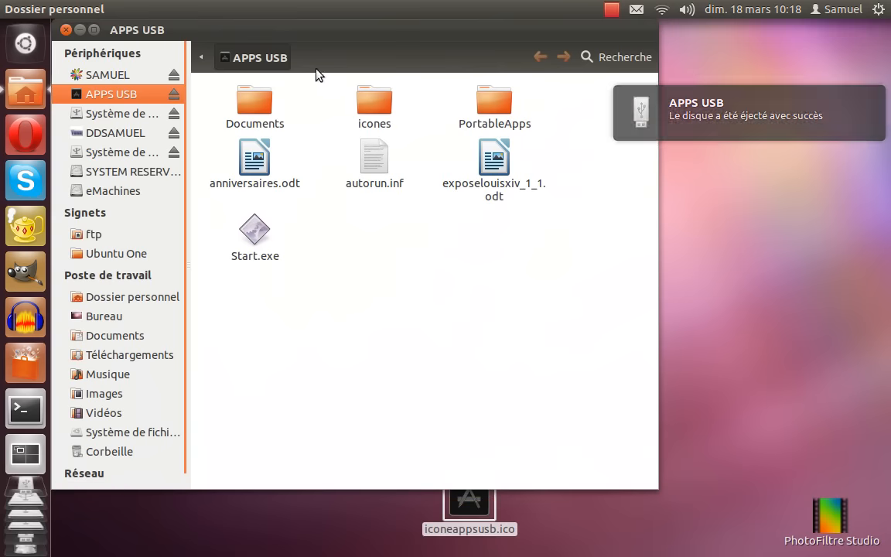
left_click(114, 114)
left_click(77, 94)
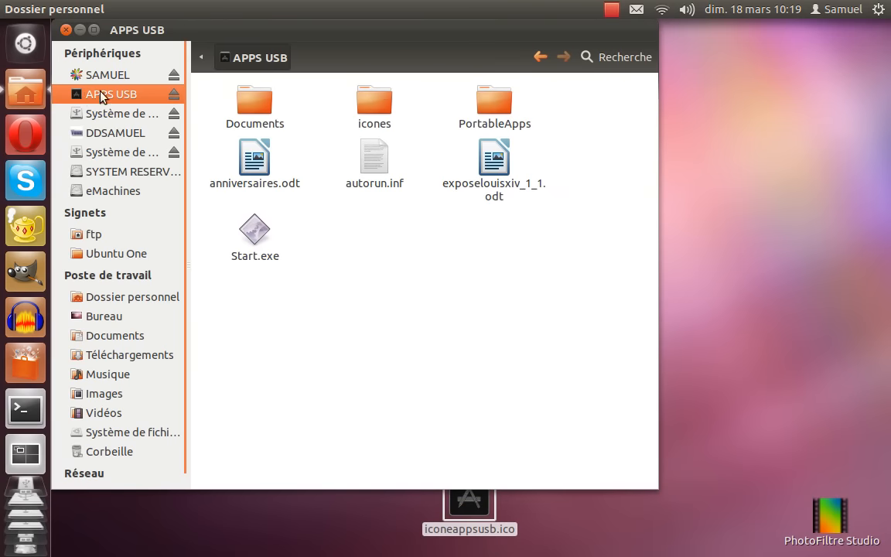
left_click_drag(178, 29, 269, 47)
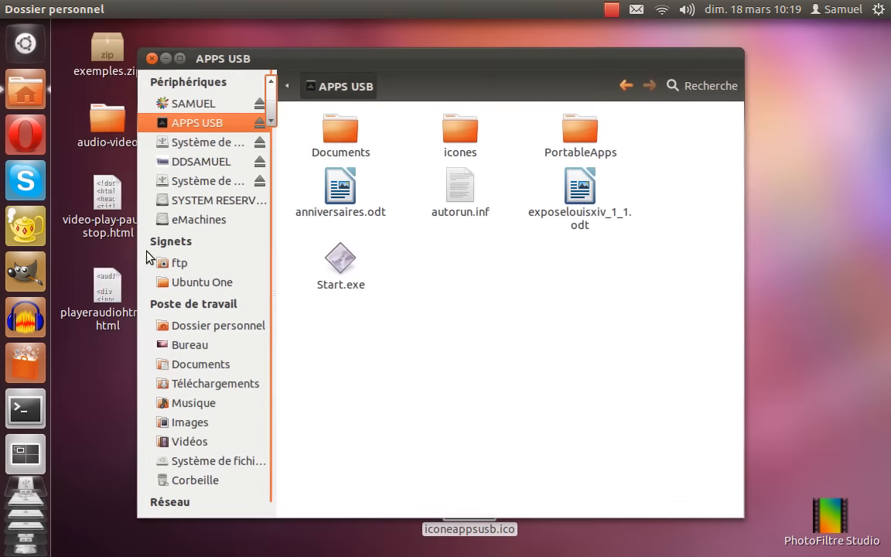
Show all the computer's drives in Poste de travail and check the icon of the APPS USB drive
left_click(224, 10)
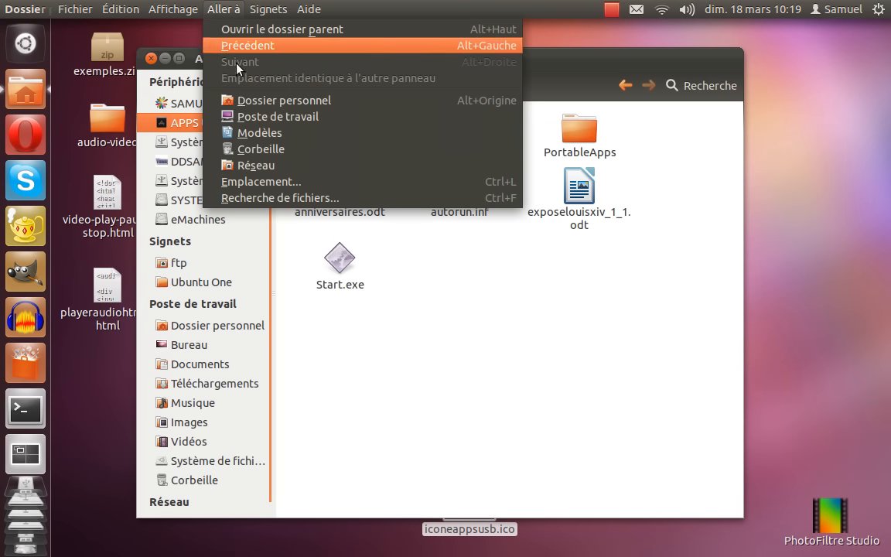
left_click(218, 115)
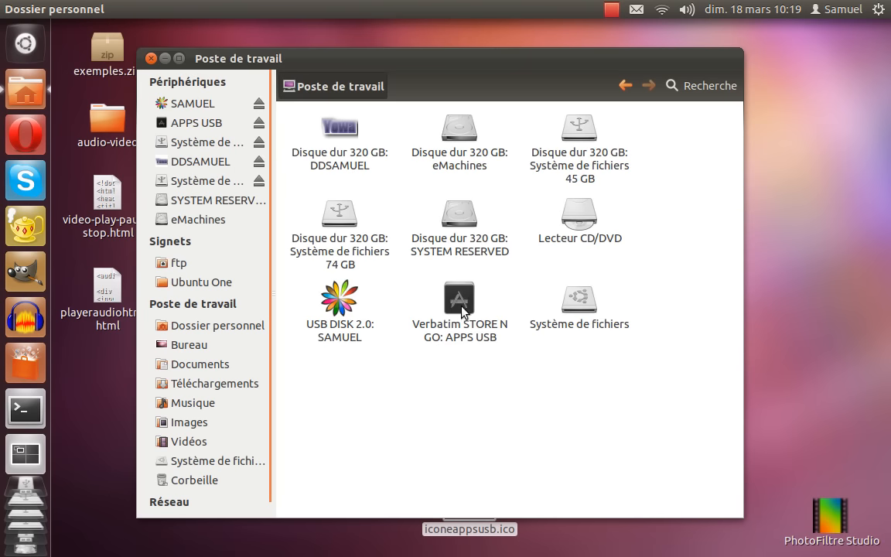
left_click(441, 298)
left_click(544, 396)
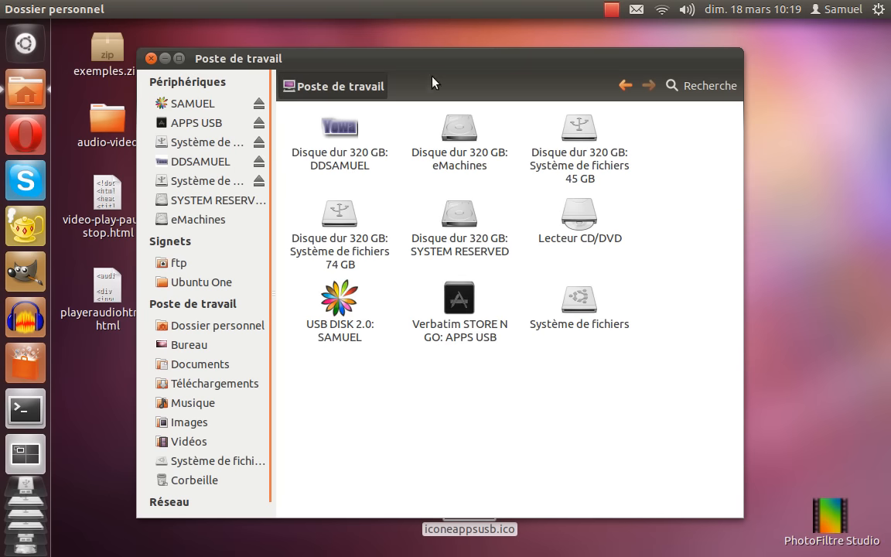
mouse_move(431, 81)
left_mouse_down()
mouse_move(463, 183)
mouse_move(445, 166)
mouse_move(464, 121)
mouse_move(427, 70)
left_mouse_up()
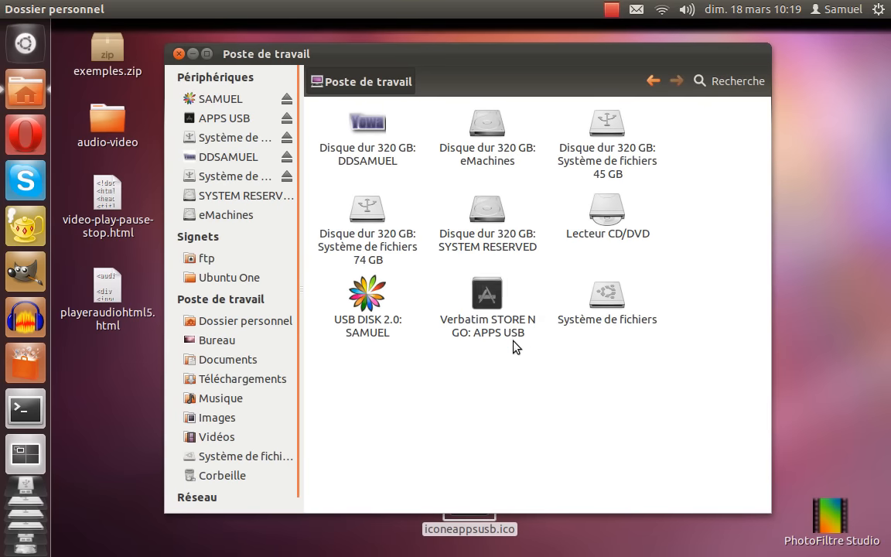
left_click(486, 294)
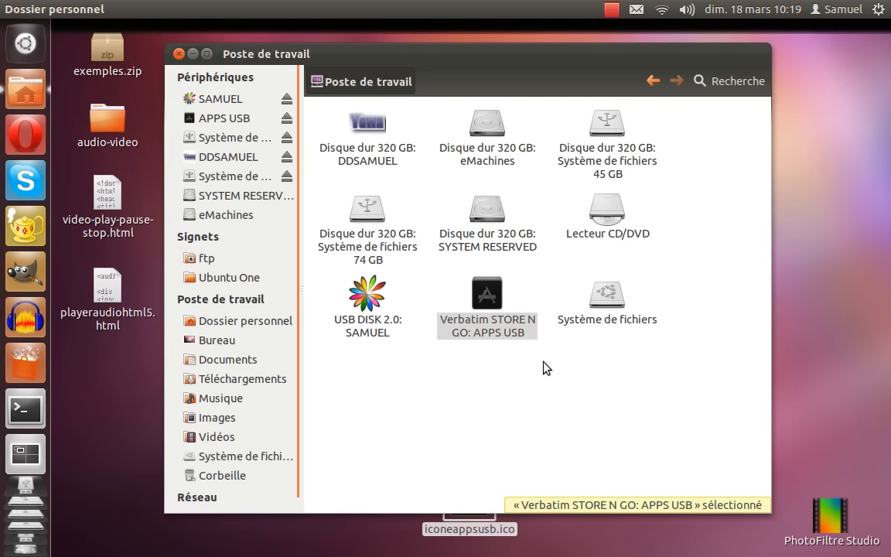
Open the APPS USB drive, look at the file system root above it, and return to the drive
double_click(480, 289)
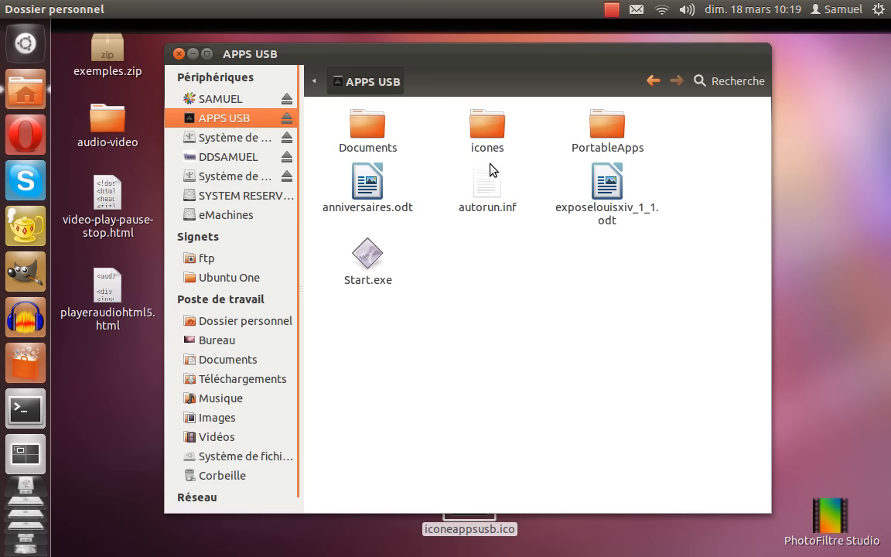
left_click(315, 82)
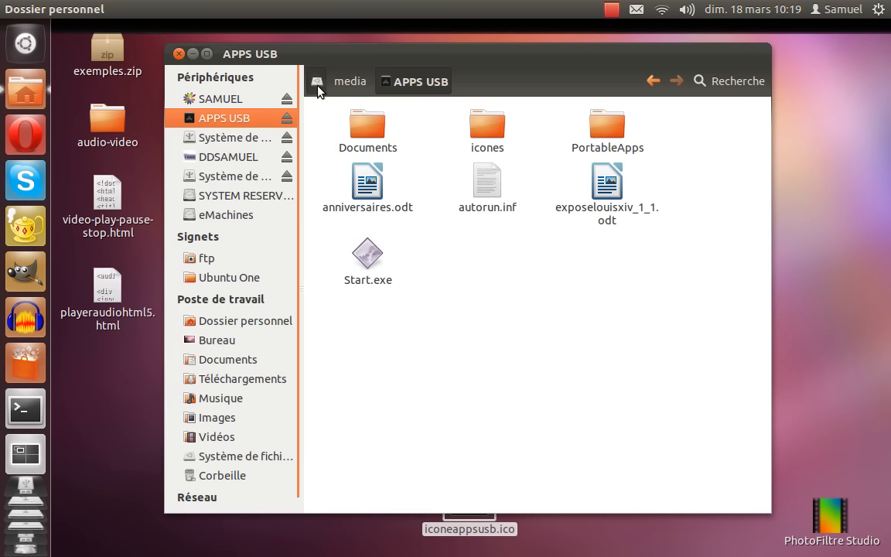
left_click(316, 82)
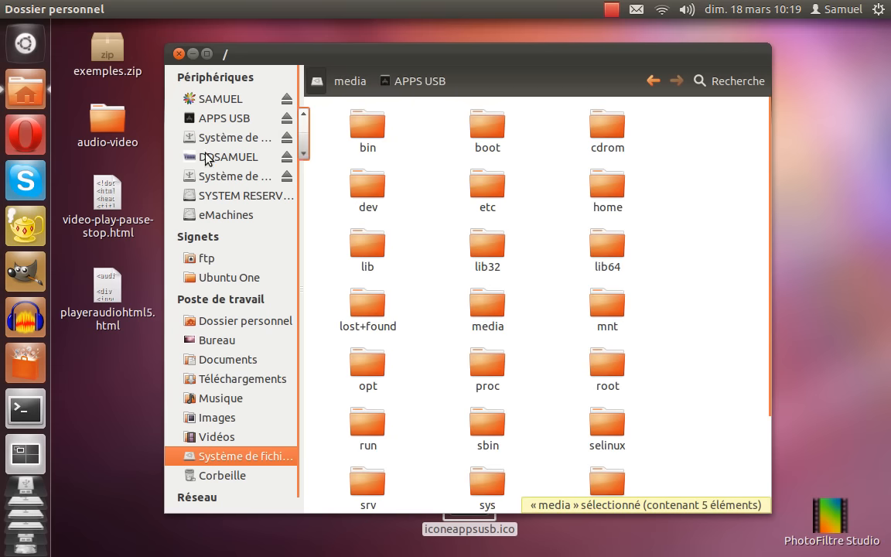
left_click(208, 118)
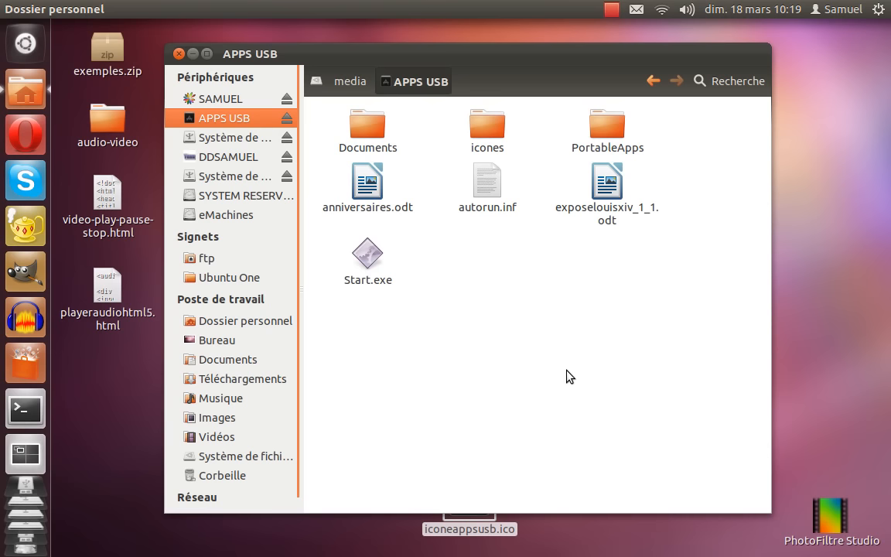
Point out autorun.inf and the icones folder in the root of the APPS USB drive
left_click_drag(474, 194, 485, 146)
left_click(485, 140)
left_click(485, 174)
left_click(487, 136)
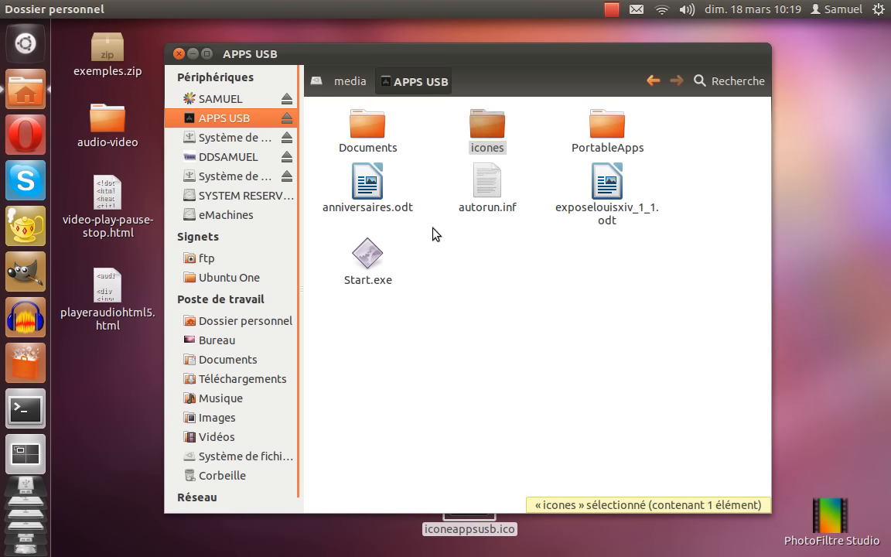
left_click_drag(360, 55, 384, 51)
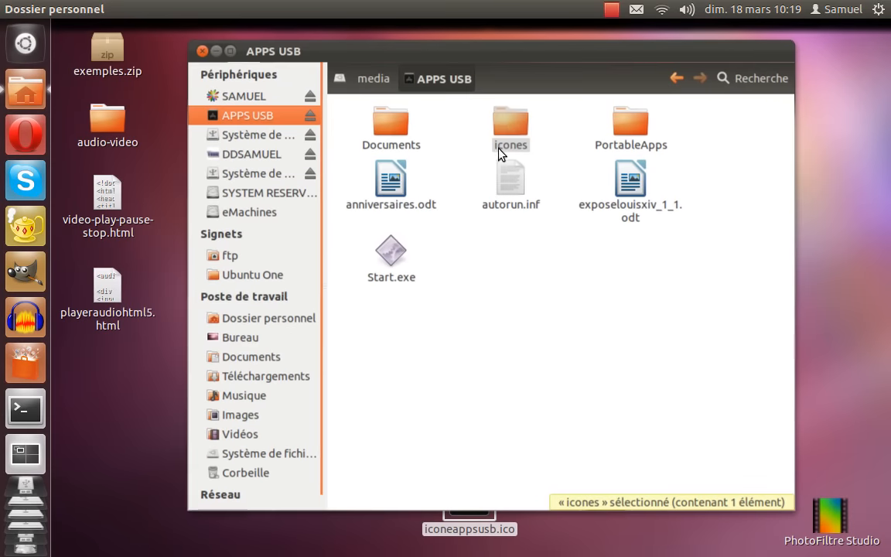
Open the properties of the icones folder and review its sharing, permissions and general information
right_click(508, 129)
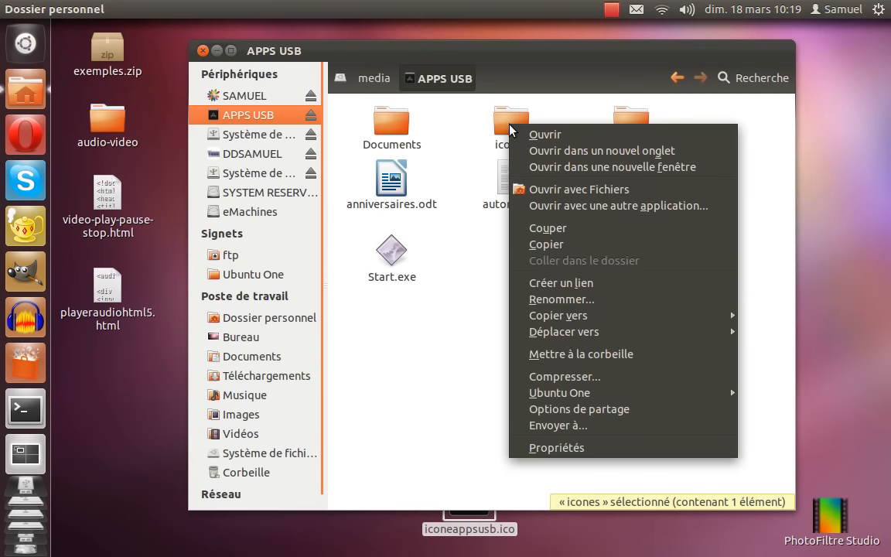
left_click(601, 449)
left_click(360, 73)
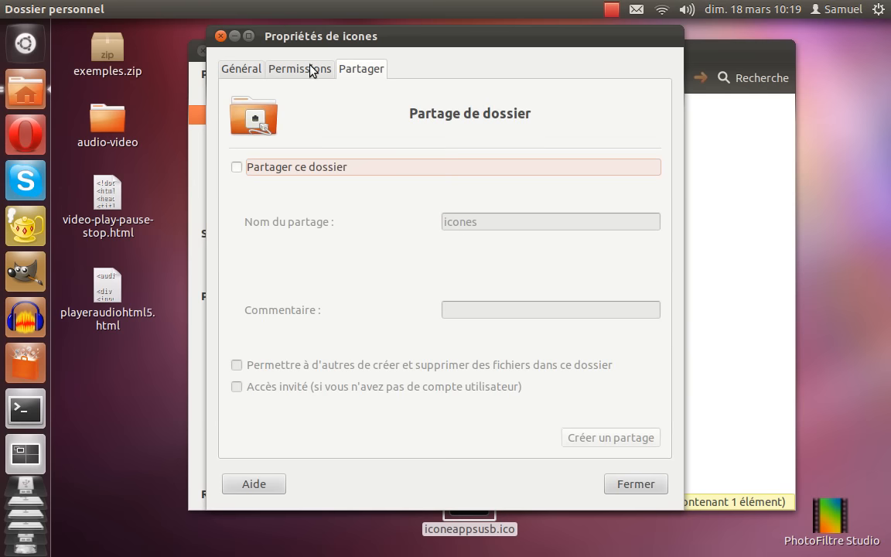
left_click(309, 68)
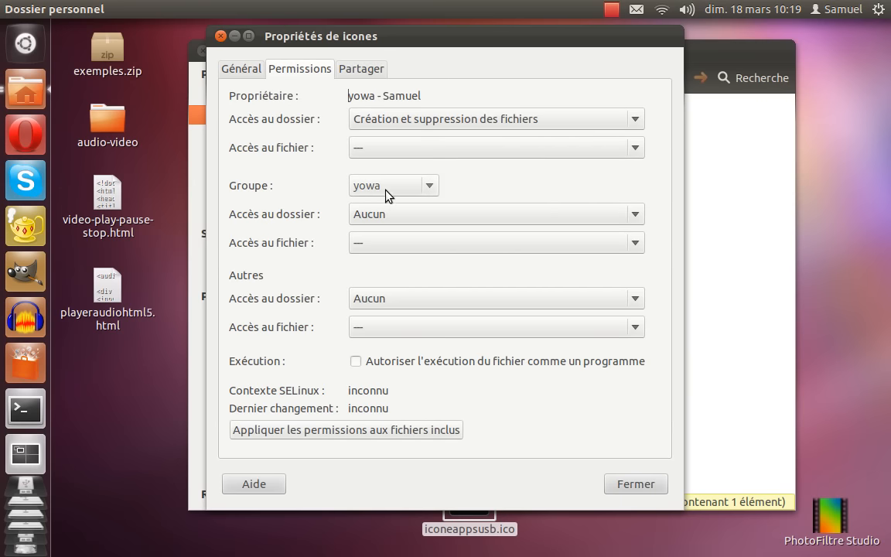
left_click(389, 308)
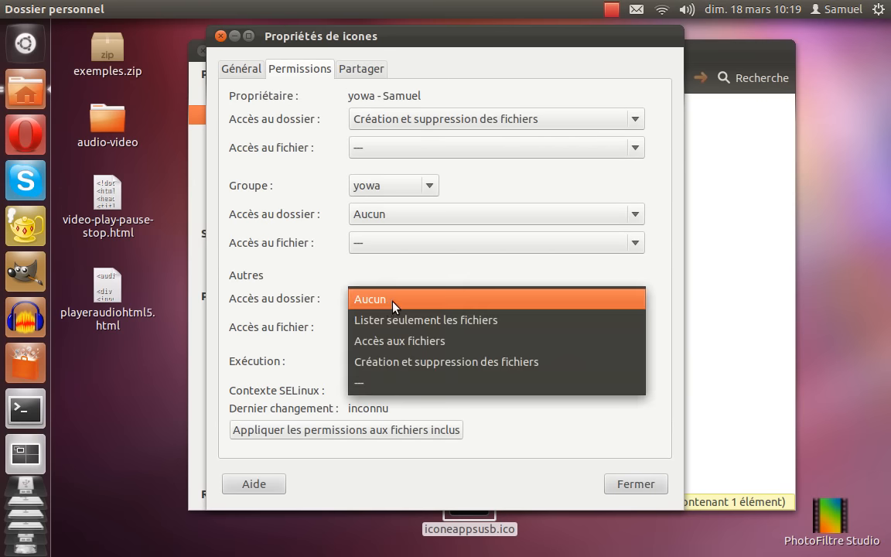
left_click(323, 191)
left_click(248, 75)
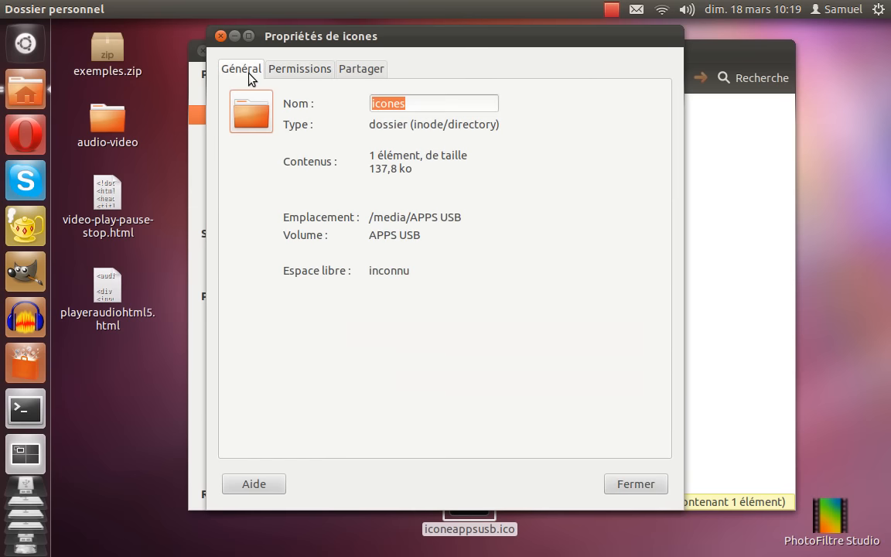
Examine the access options for owner, group and others in the icones folder's permissions, then close its properties without changing anything
left_click(367, 71)
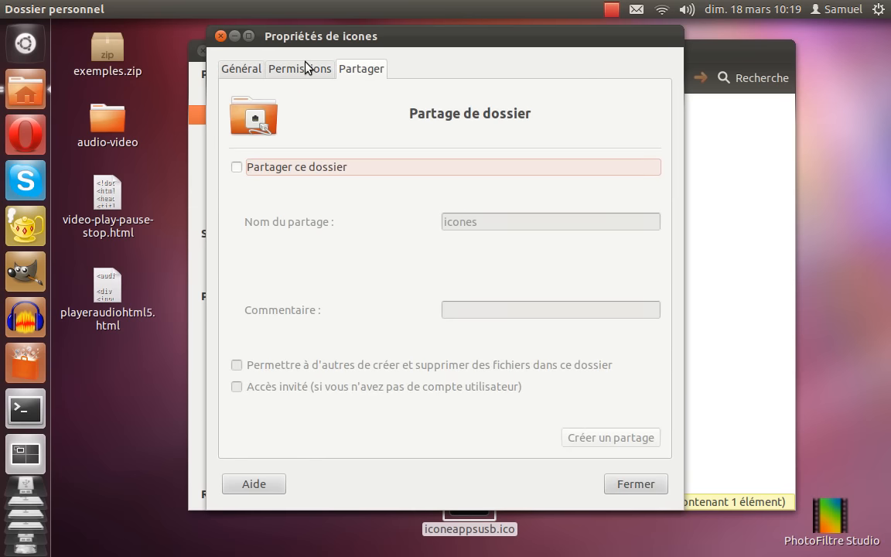
left_click(276, 66)
left_click(373, 116)
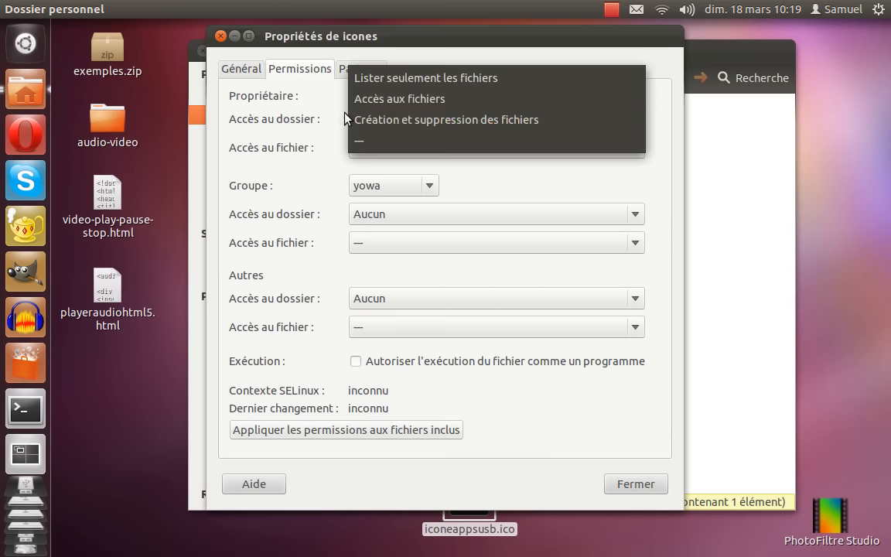
left_click(309, 101)
left_click(431, 187)
left_click(431, 187)
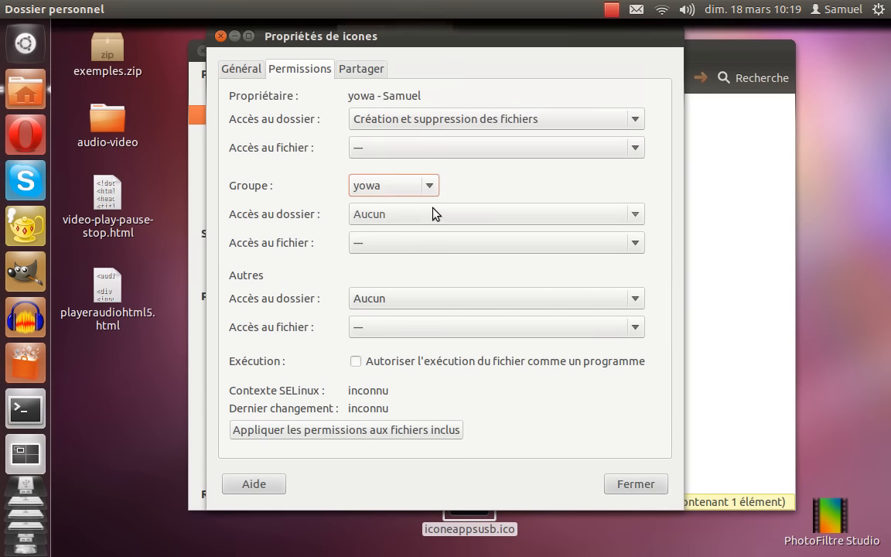
left_click(431, 214)
left_click(431, 214)
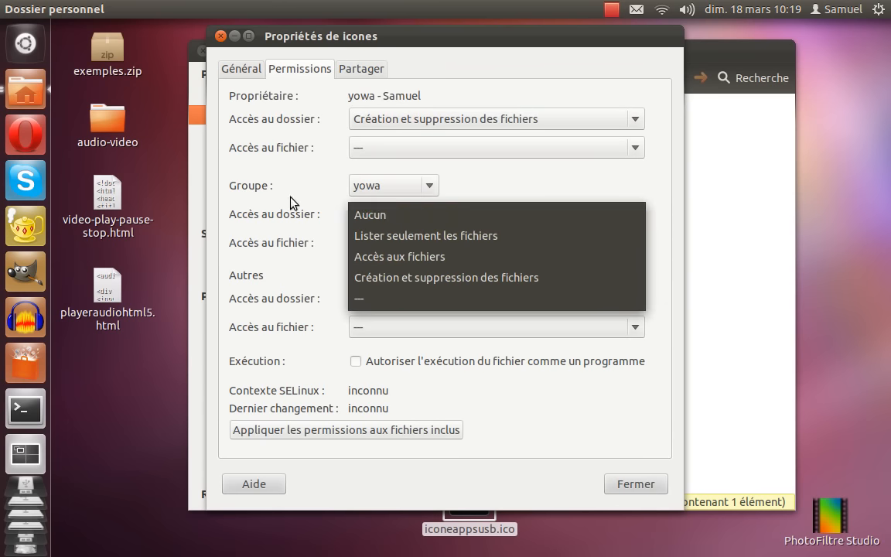
left_click(461, 331)
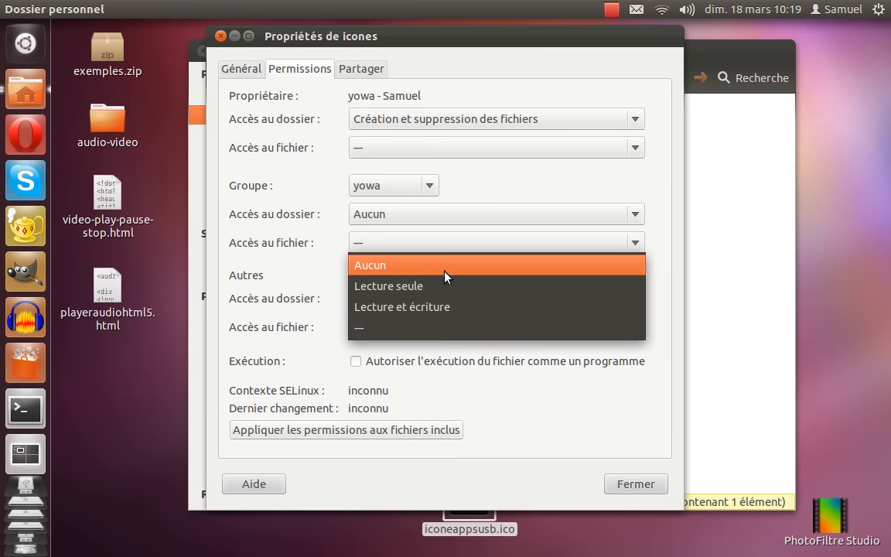
left_click(488, 376)
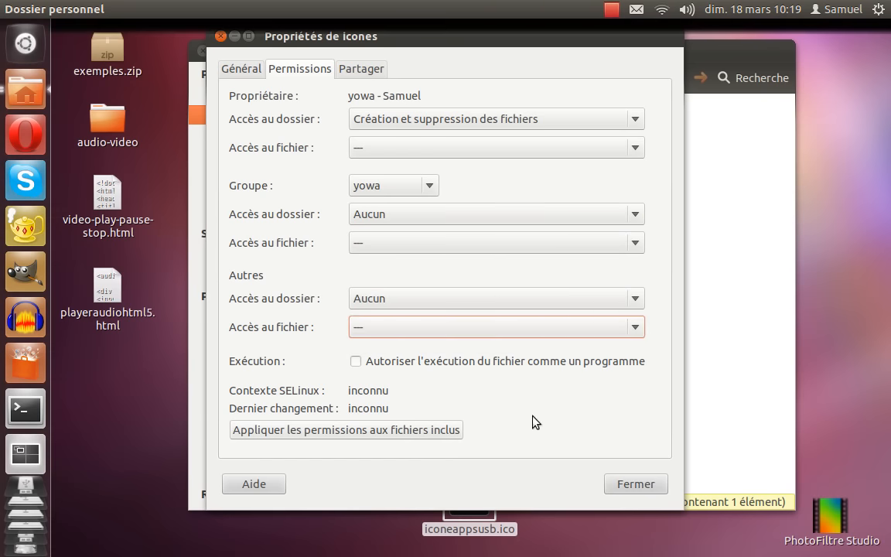
left_click(634, 485)
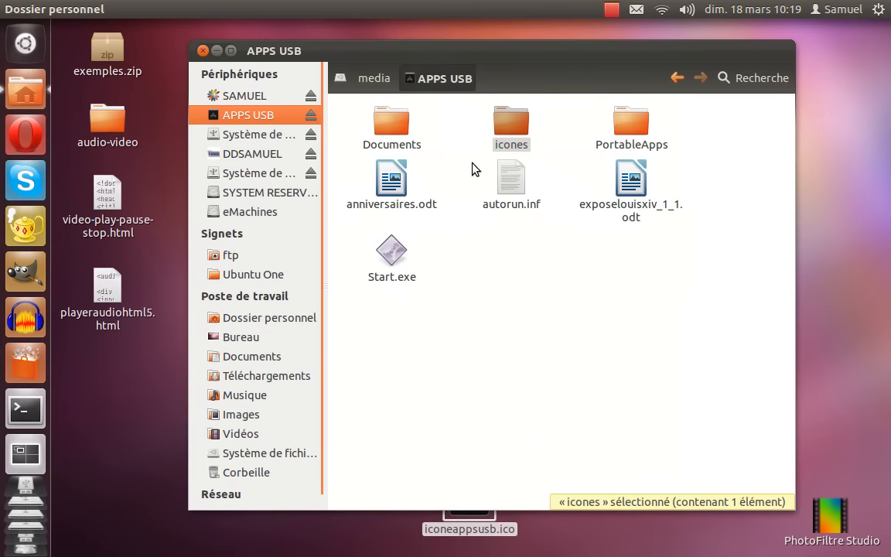
Check the properties of autorun.inf and return to the contents of the APPS USB drive
left_click(509, 182)
right_click(511, 205)
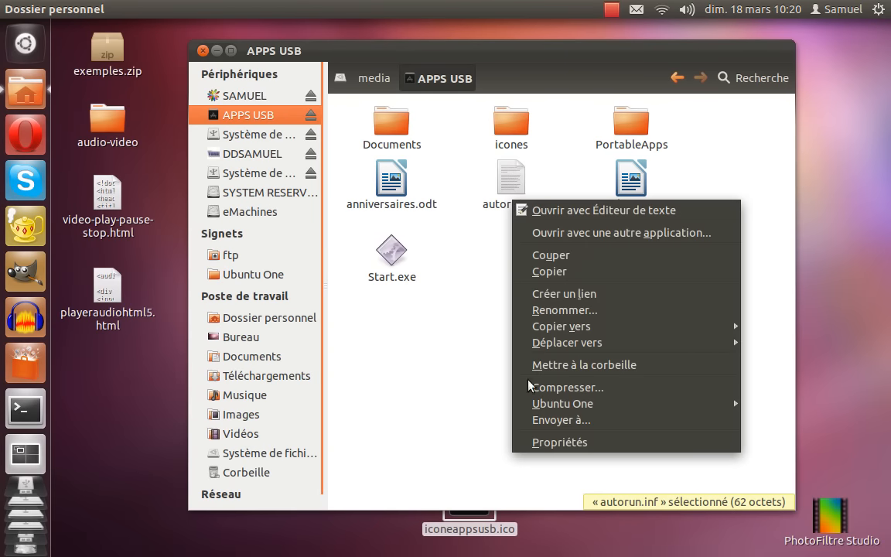
left_click(600, 441)
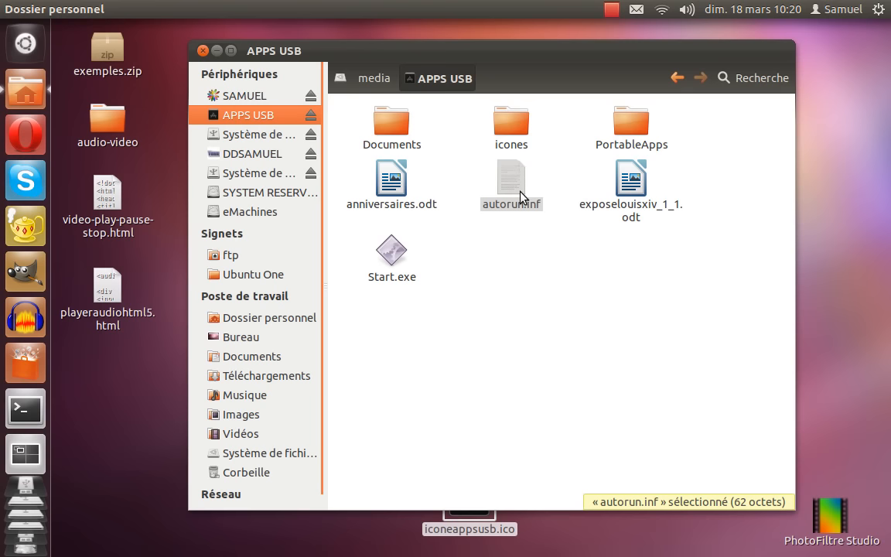
left_click(514, 146)
Switch briefly to the 74 GB file system volume and return to the APPS USB drive to view its icon
left_click(252, 134)
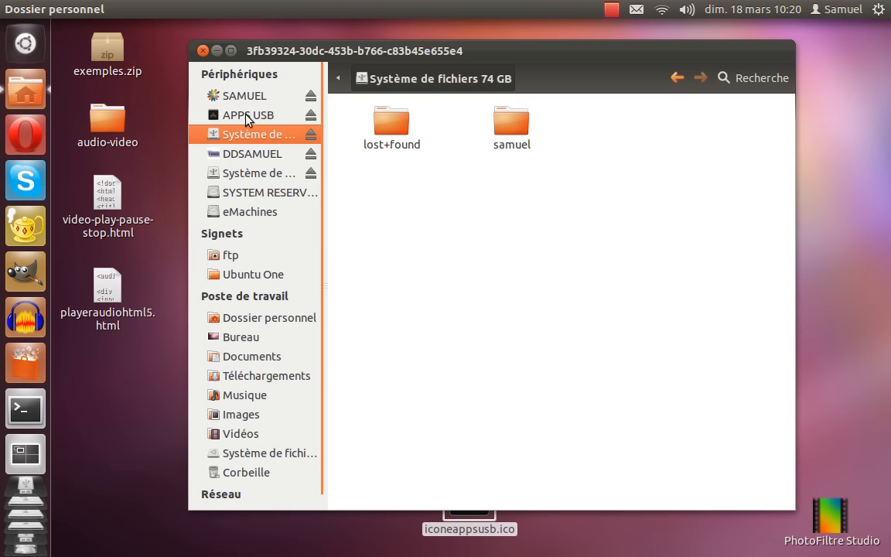
left_click(247, 116)
mouse_move(303, 50)
left_mouse_down()
mouse_move(310, 40)
mouse_move(301, 41)
left_mouse_up()
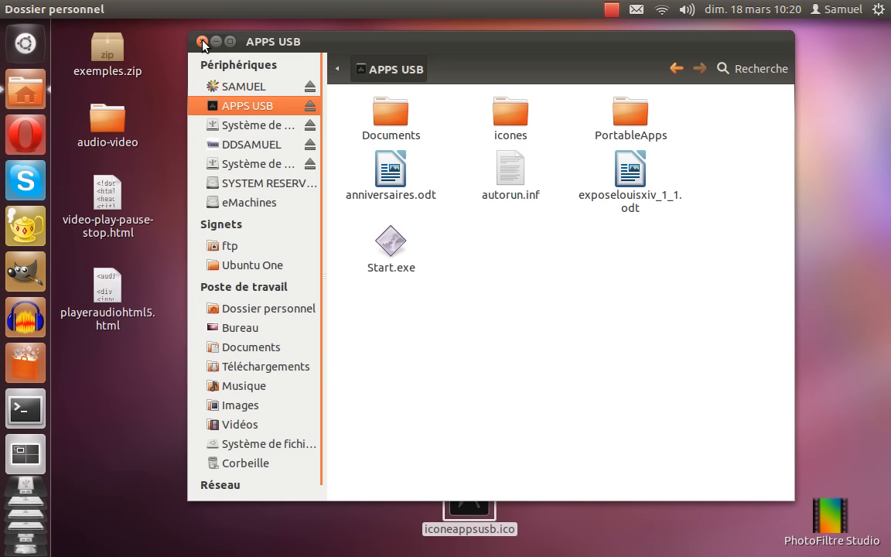
left_click_drag(292, 39, 273, 59)
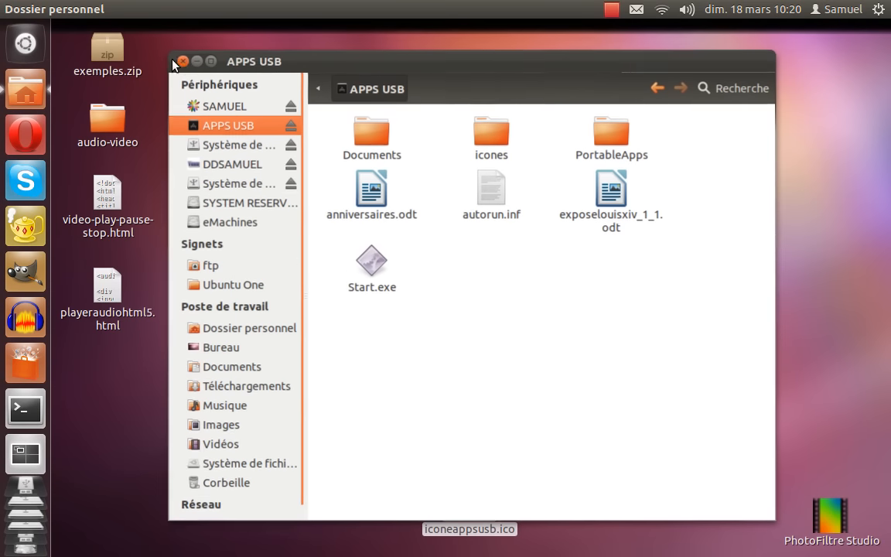